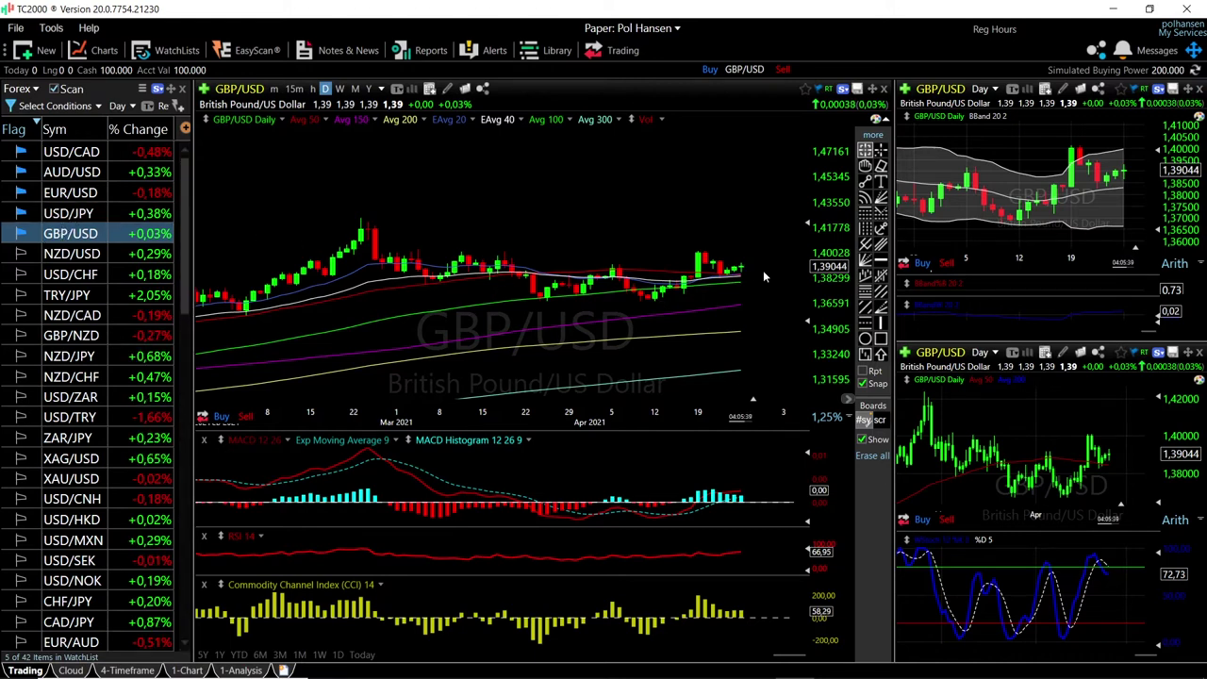
Step: Zoom the GBP/USD daily chart to frame February through April 2021
{"action": "scroll", "coordinate": [778, 259], "scroll_direction": "up", "scroll_amount": 3}
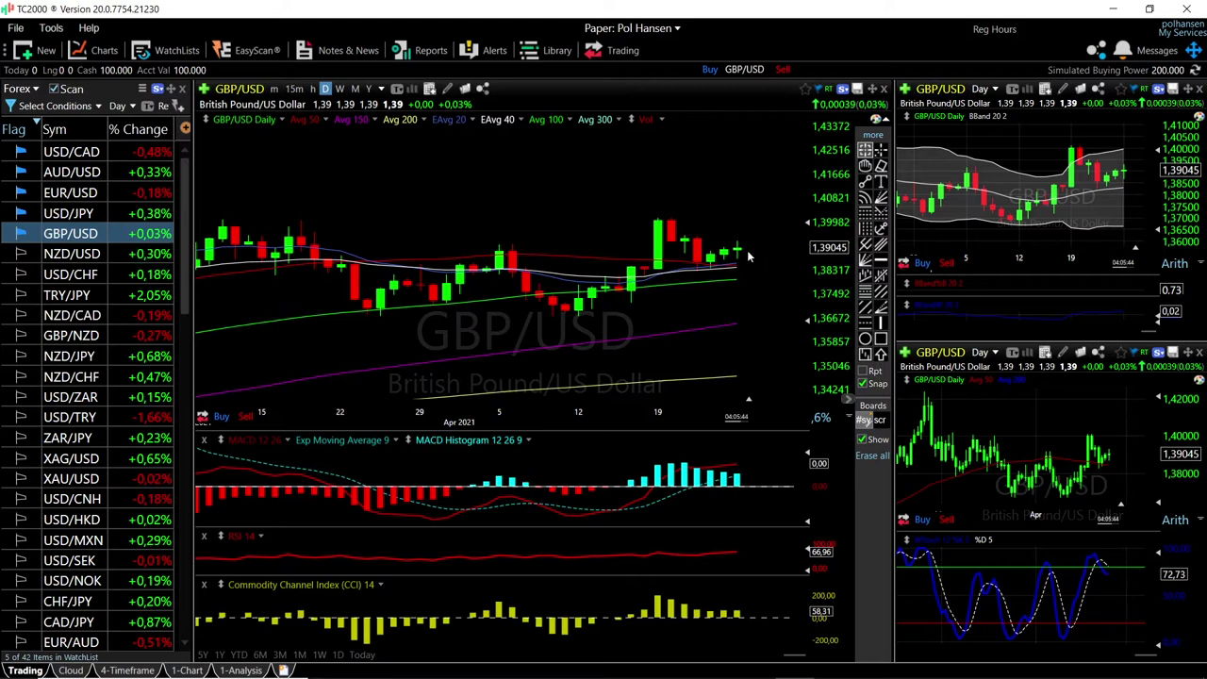
Step: Read one GBP/USD bar's values, then zoom out to show mid-February through late April 2021
{"action": "left_click", "coordinate": [739, 247]}
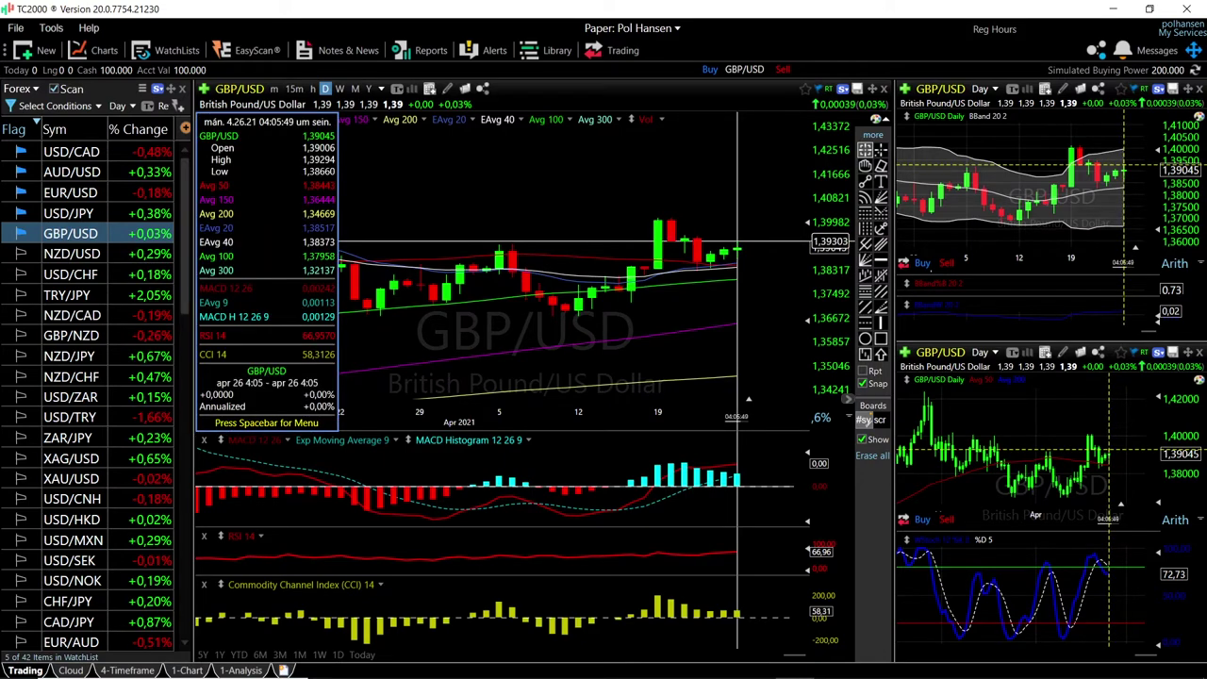
{"action": "scroll", "coordinate": [736, 240], "scroll_direction": "down", "scroll_amount": 2}
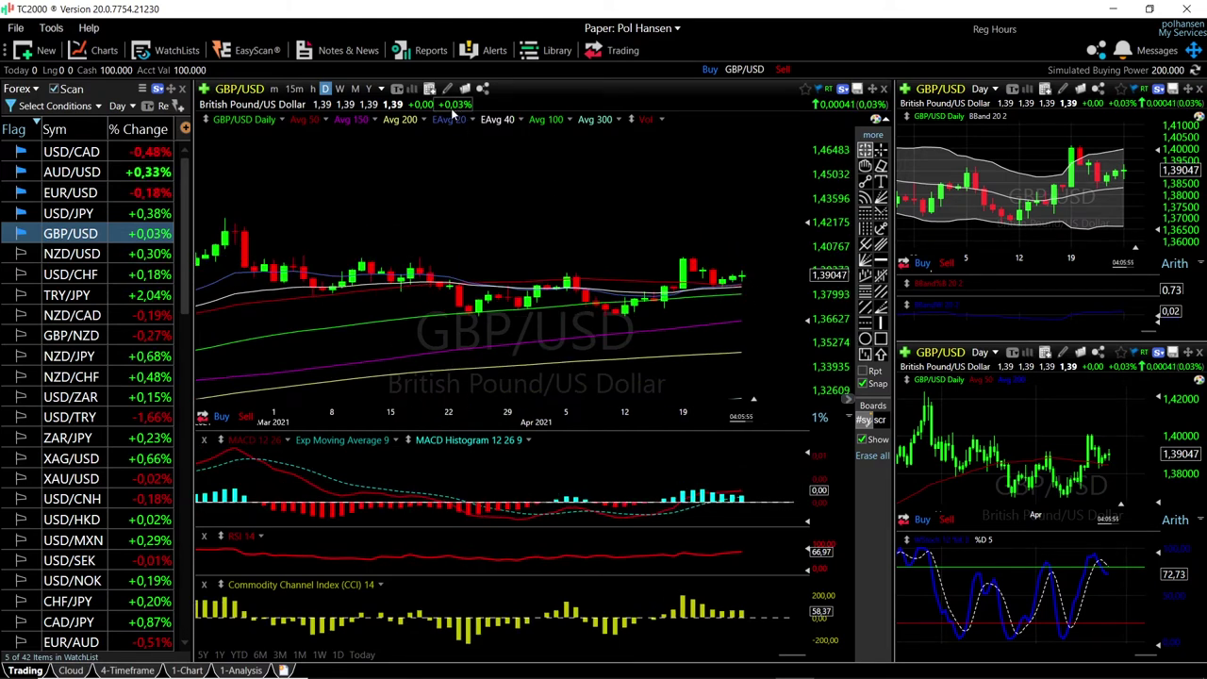
{"action": "scroll", "coordinate": [702, 232], "scroll_direction": "down", "scroll_amount": 1}
{"action": "scroll", "coordinate": [703, 232], "scroll_direction": "down", "scroll_amount": 1}
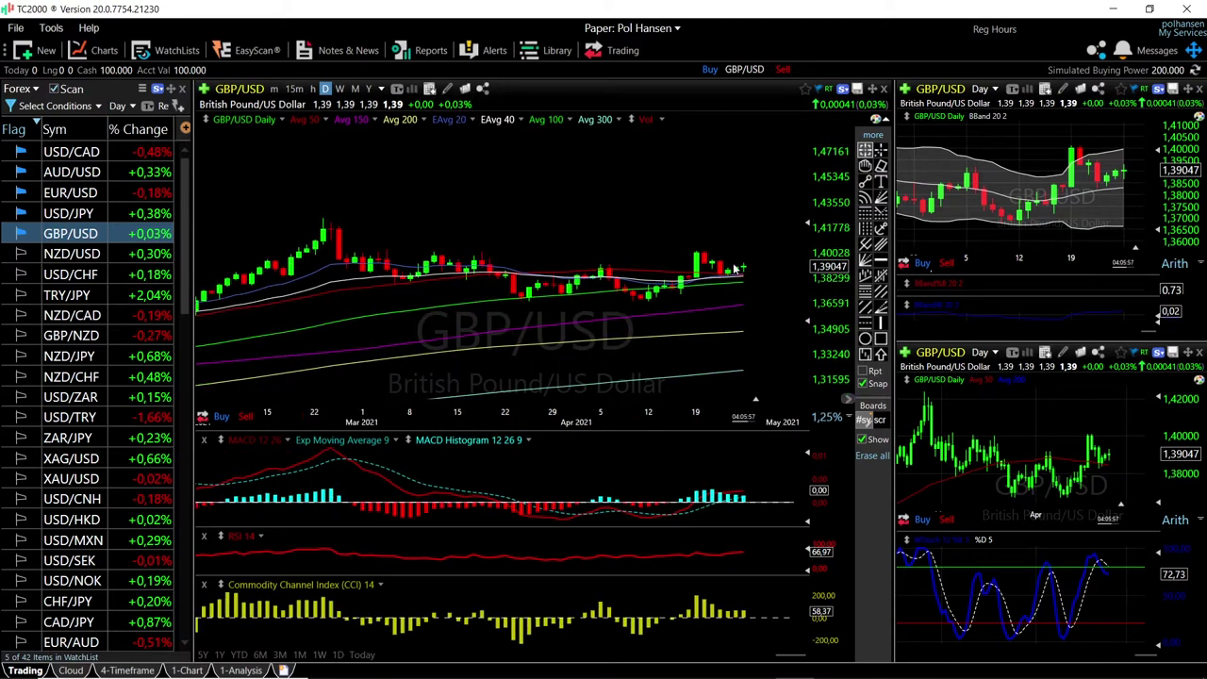
Step: Draw a falling trendline from the late-February high, extended right, plus a horizontal level at 1.38276
{"action": "left_click", "coordinate": [872, 181]}
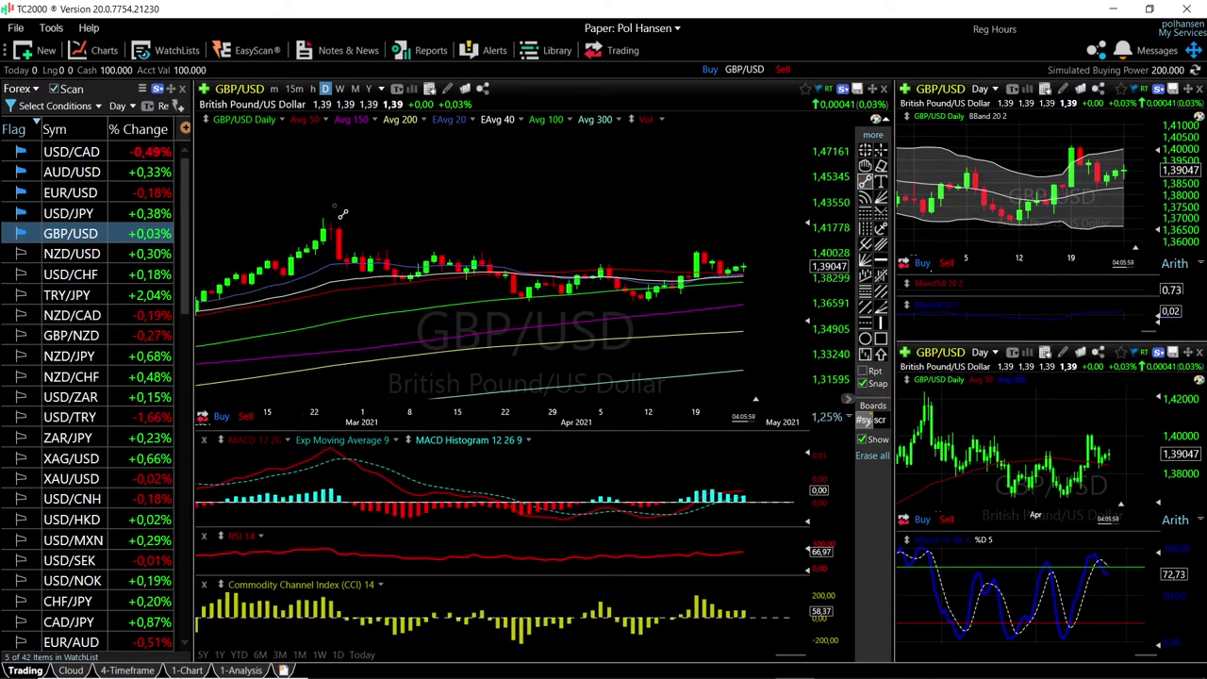
{"action": "left_click_drag", "start_coordinate": [323, 220], "coordinate": [728, 255]}
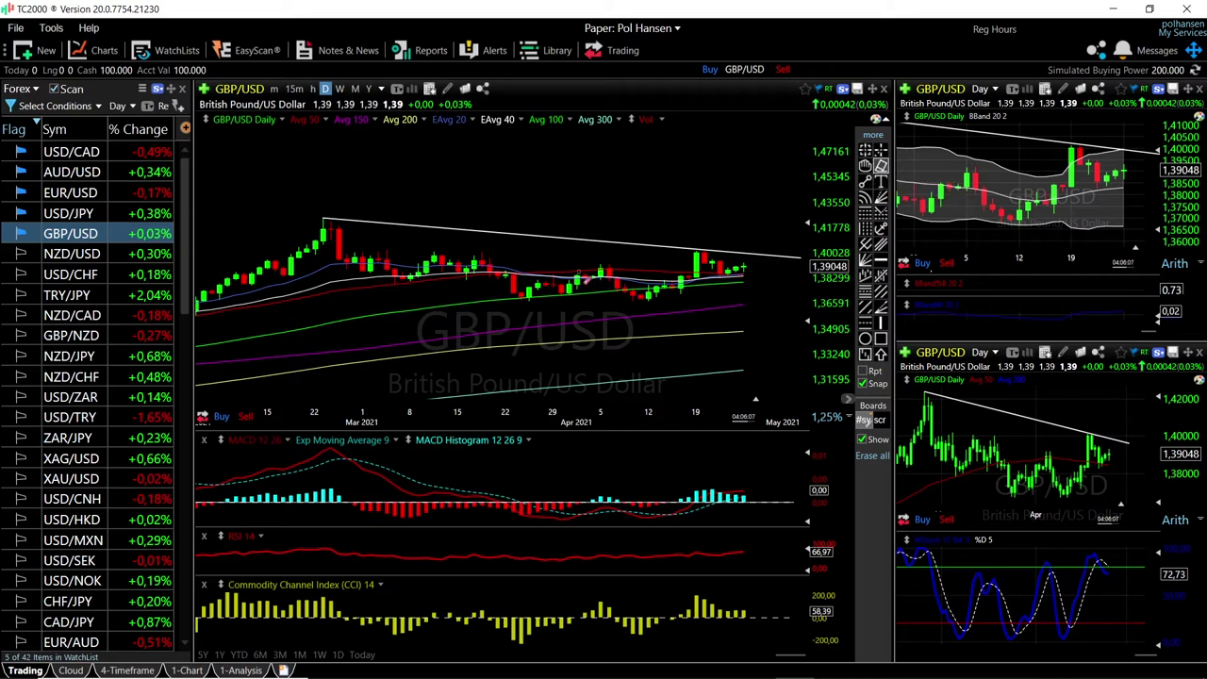
{"action": "left_click", "coordinate": [881, 263]}
{"action": "left_click", "coordinate": [752, 275]}
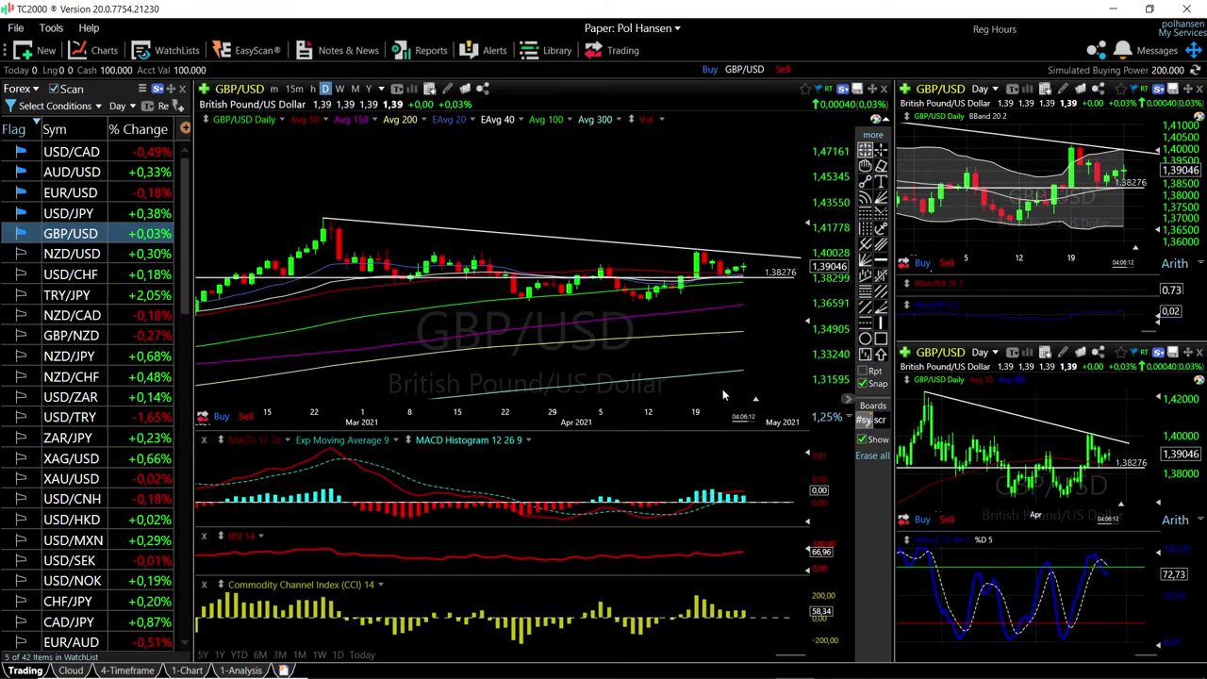
{"action": "left_click_drag", "start_coordinate": [760, 398], "coordinate": [650, 269]}
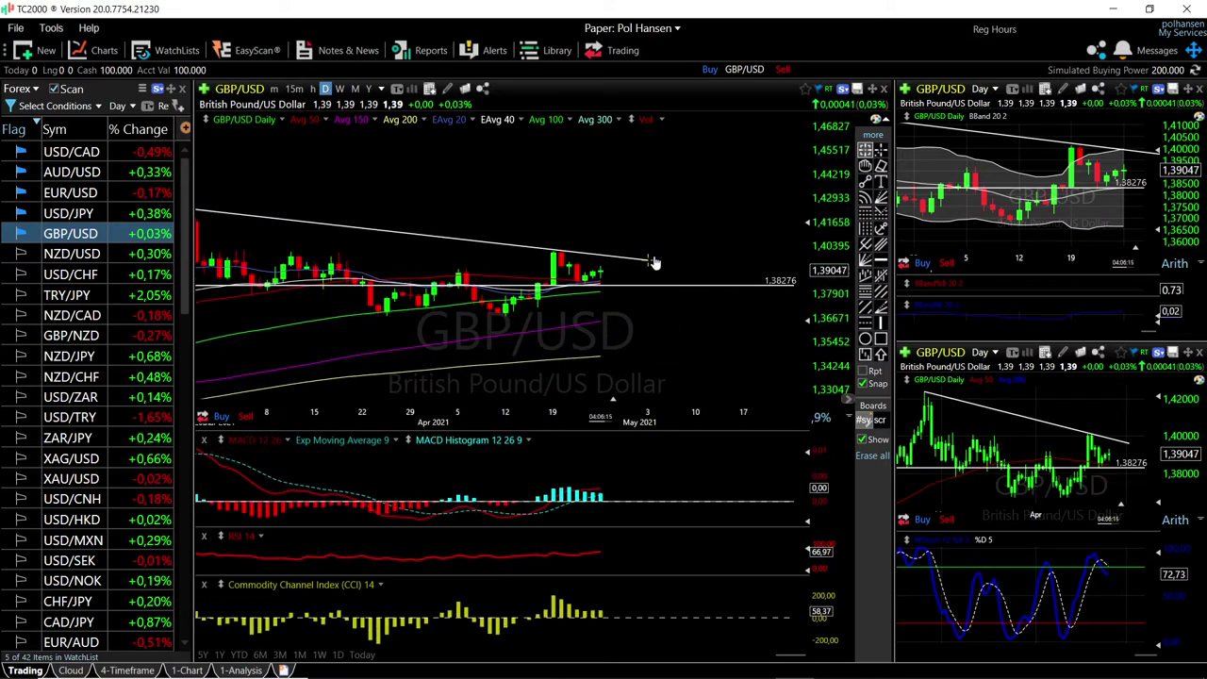
{"action": "left_click_drag", "start_coordinate": [653, 262], "coordinate": [771, 282]}
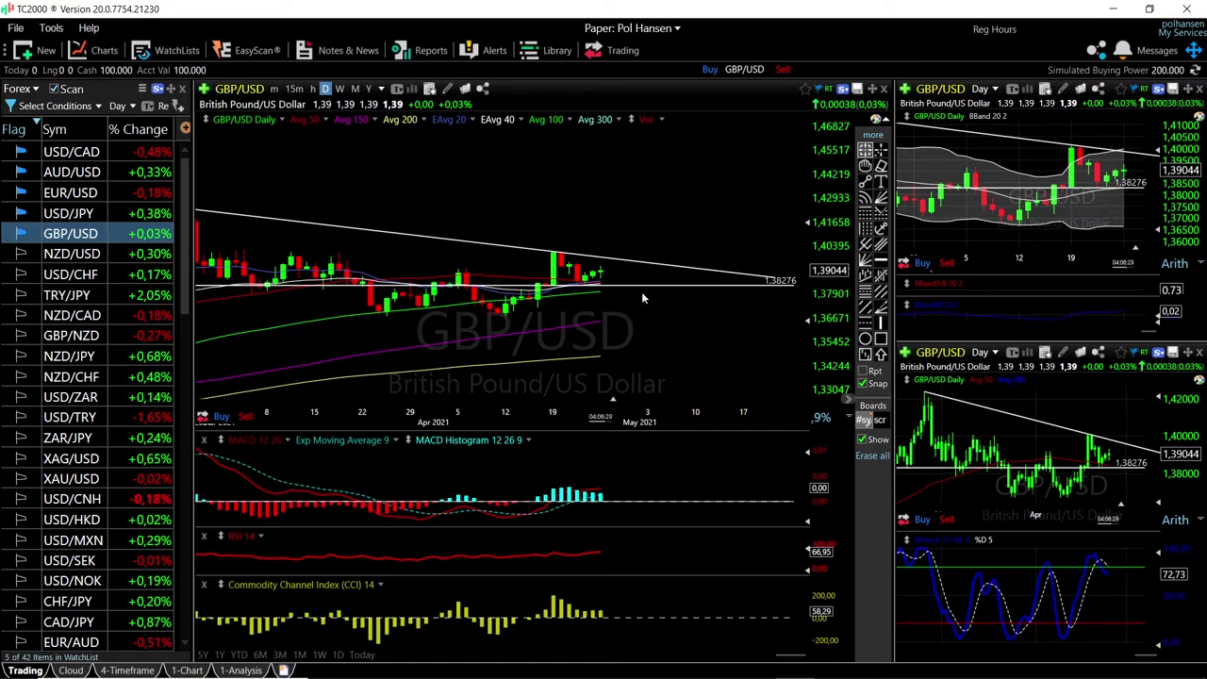
{"action": "scroll", "coordinate": [641, 292], "scroll_direction": "down", "scroll_amount": 2}
Step: Review the annotated GBP/USD chart back into January, then switch all charts to USD/JPY
{"action": "scroll", "coordinate": [639, 292], "scroll_direction": "down", "scroll_amount": 1}
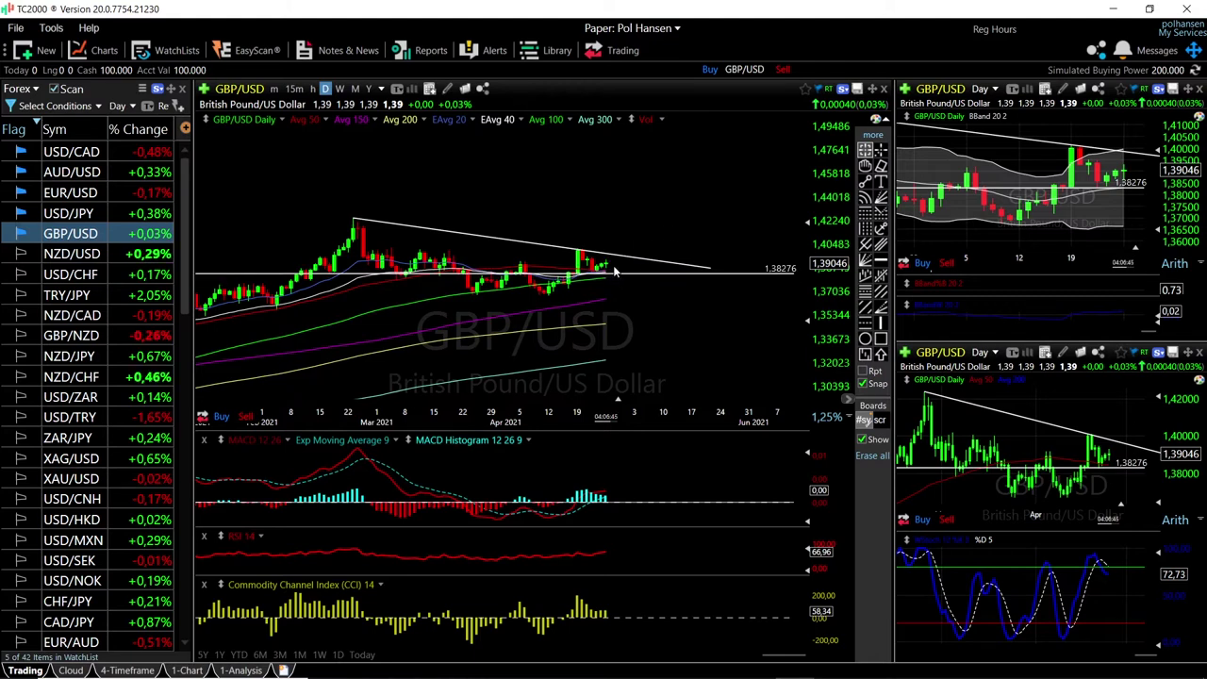
{"action": "left_click", "coordinate": [548, 295]}
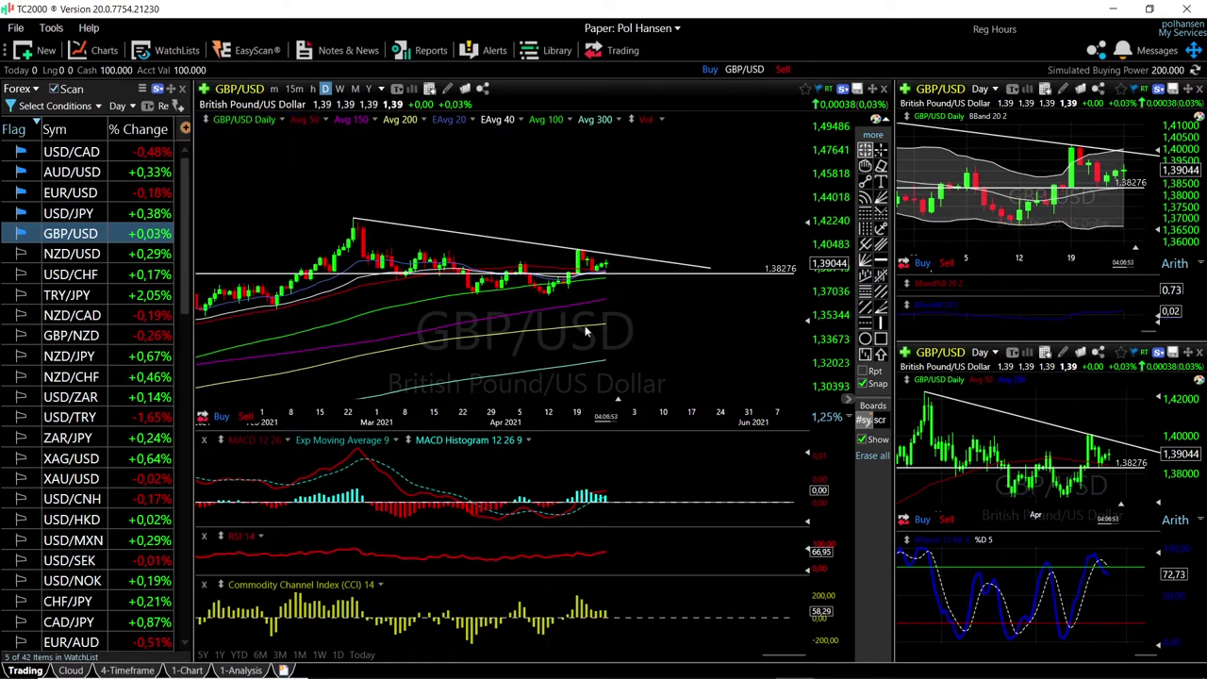
{"action": "left_click_drag", "start_coordinate": [615, 404], "coordinate": [745, 402]}
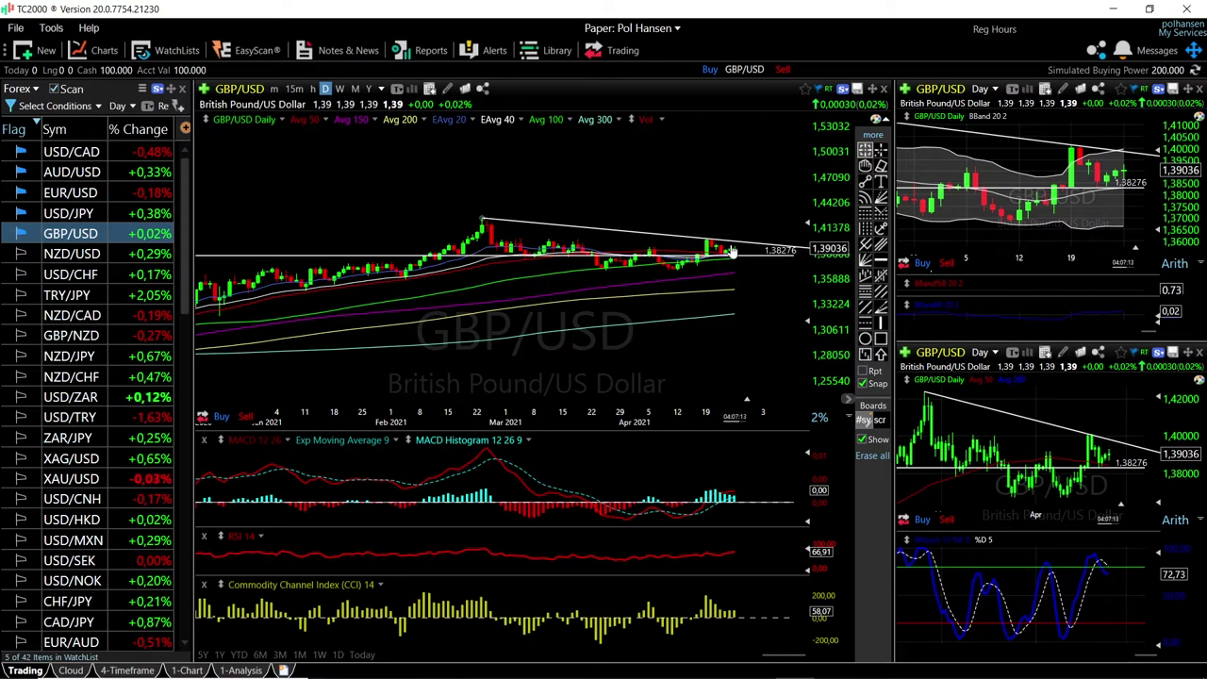
{"action": "scroll", "coordinate": [742, 266], "scroll_direction": "up", "scroll_amount": 3}
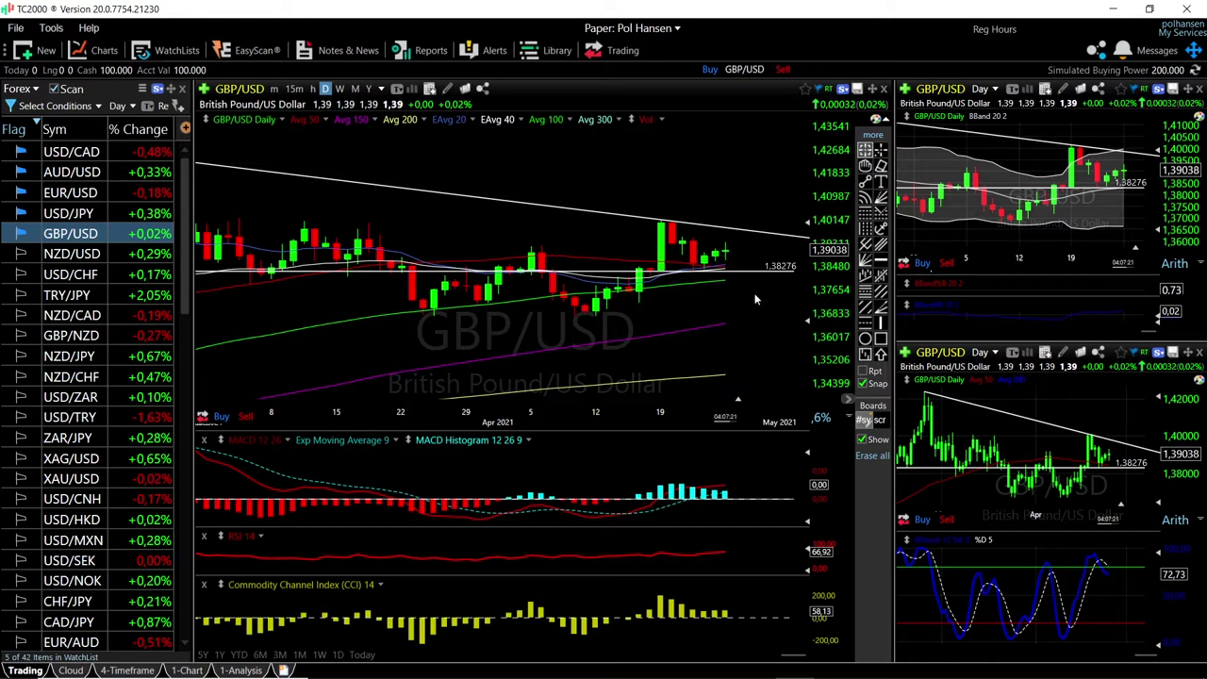
{"action": "left_click", "coordinate": [68, 213]}
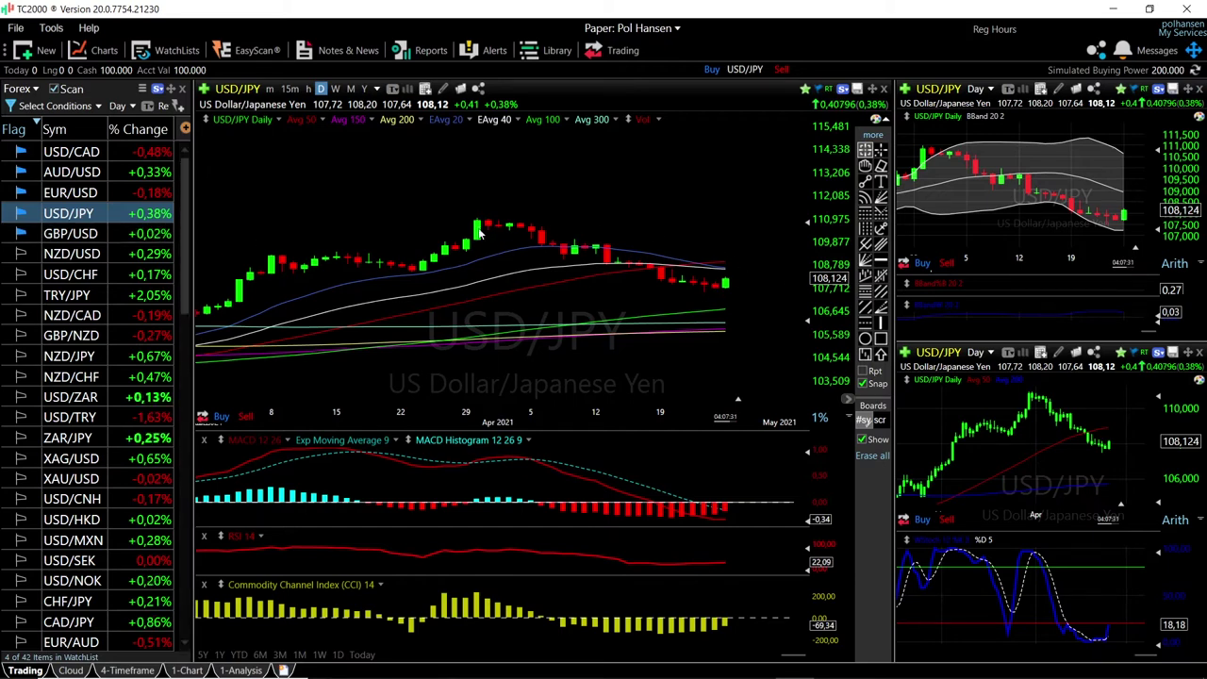
{"action": "left_click_drag", "start_coordinate": [477, 220], "coordinate": [704, 290]}
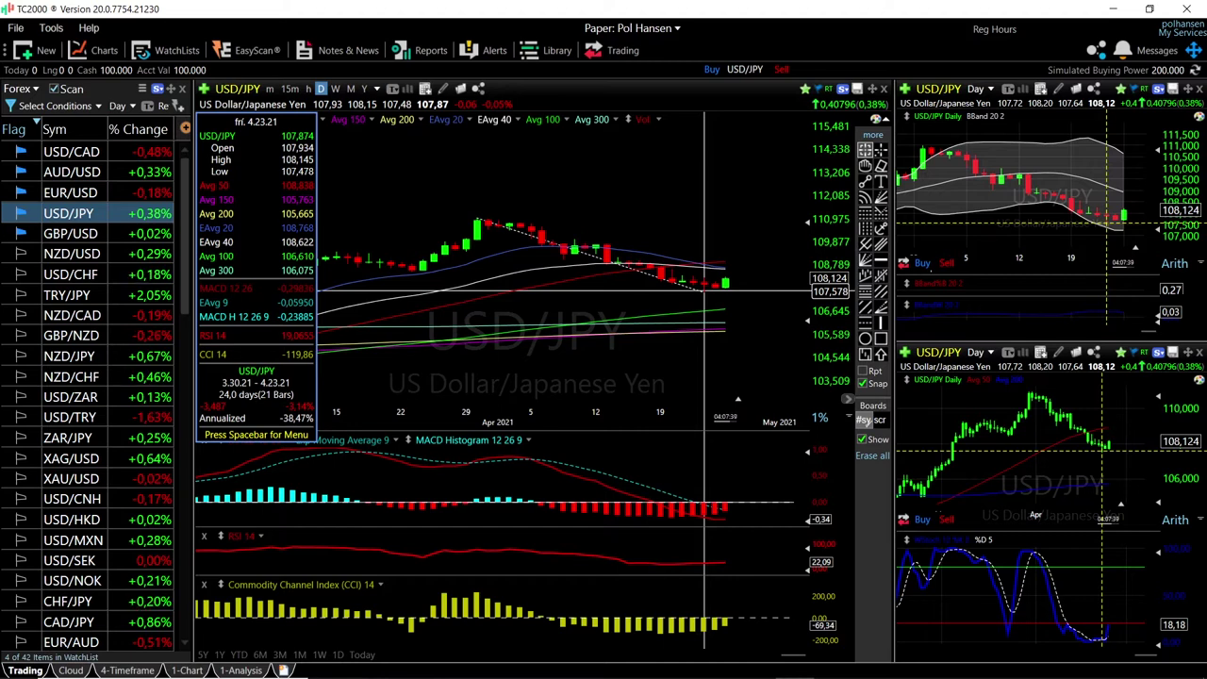
{"action": "key", "text": "Escape"}
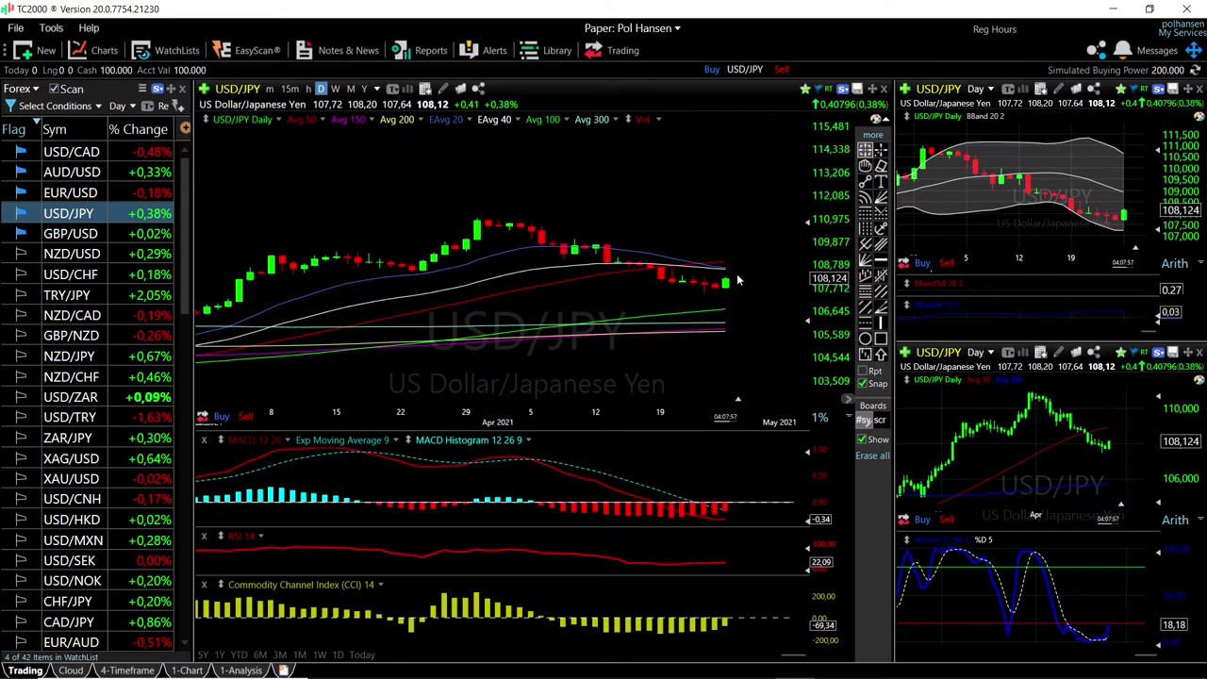
{"action": "scroll", "coordinate": [739, 279], "scroll_direction": "down", "scroll_amount": 2}
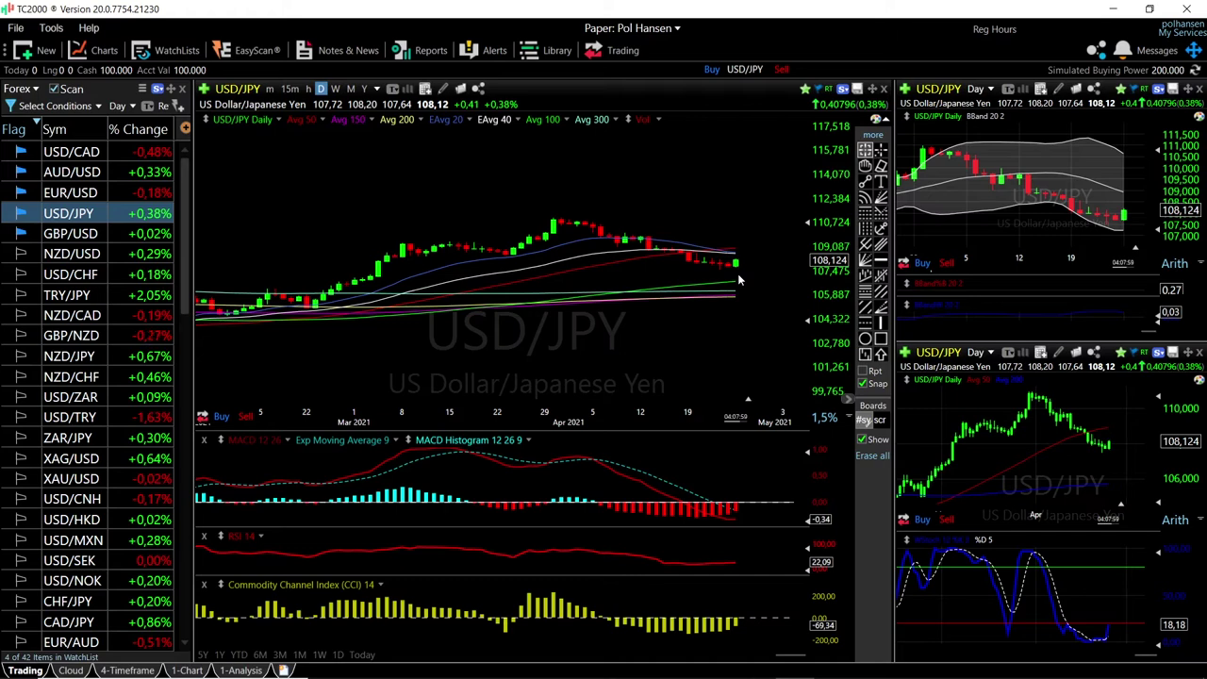
Step: Zoom the USD/JPY chart, read the March 30 high bar, then switch all charts to EUR/USD
{"action": "scroll", "coordinate": [738, 273], "scroll_direction": "up", "scroll_amount": 2}
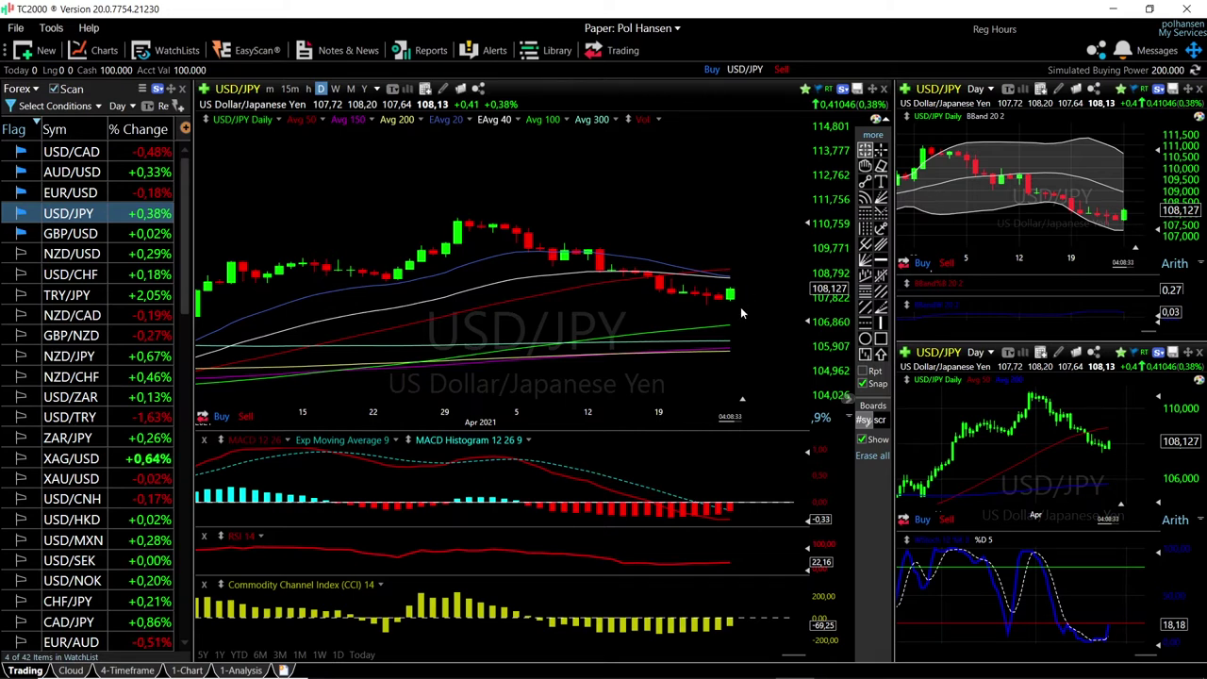
{"action": "scroll", "coordinate": [740, 282], "scroll_direction": "down", "scroll_amount": 2}
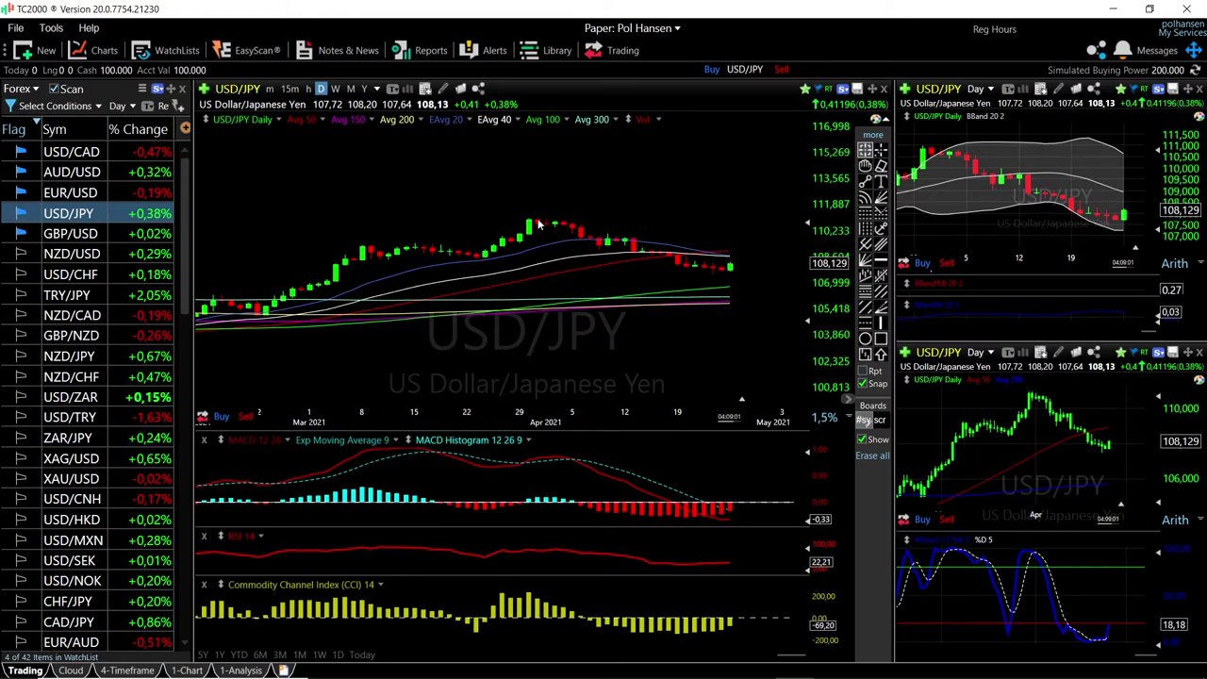
{"action": "left_click", "coordinate": [530, 220]}
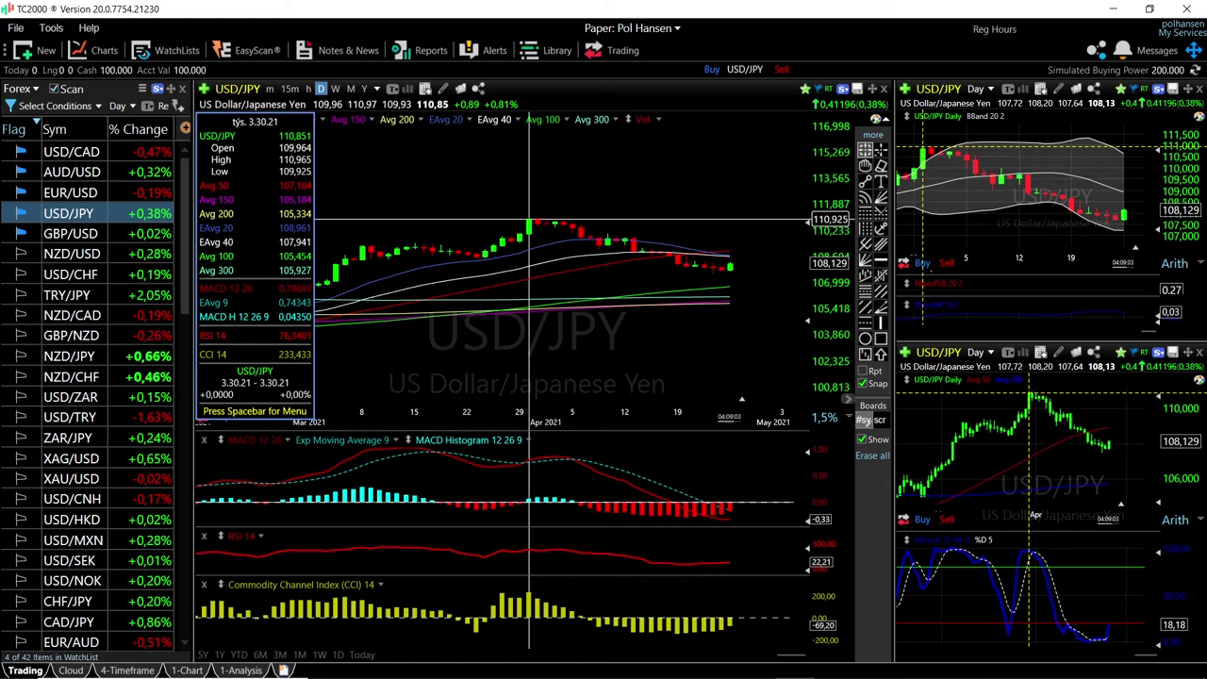
{"action": "left_click", "coordinate": [57, 193]}
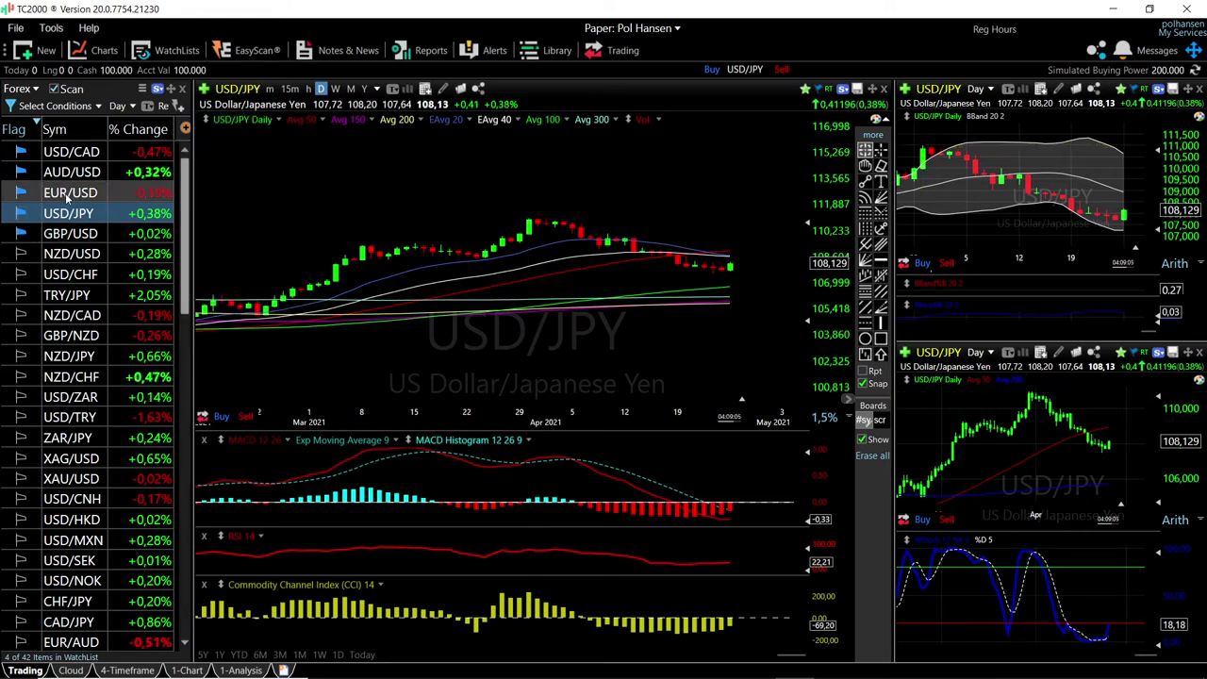
Step: Erase the 1.23580 and 1.21774 lines and widen EUR/USD to span late December 2020 through April 2021
{"action": "scroll", "coordinate": [663, 280], "scroll_direction": "up", "scroll_amount": 2}
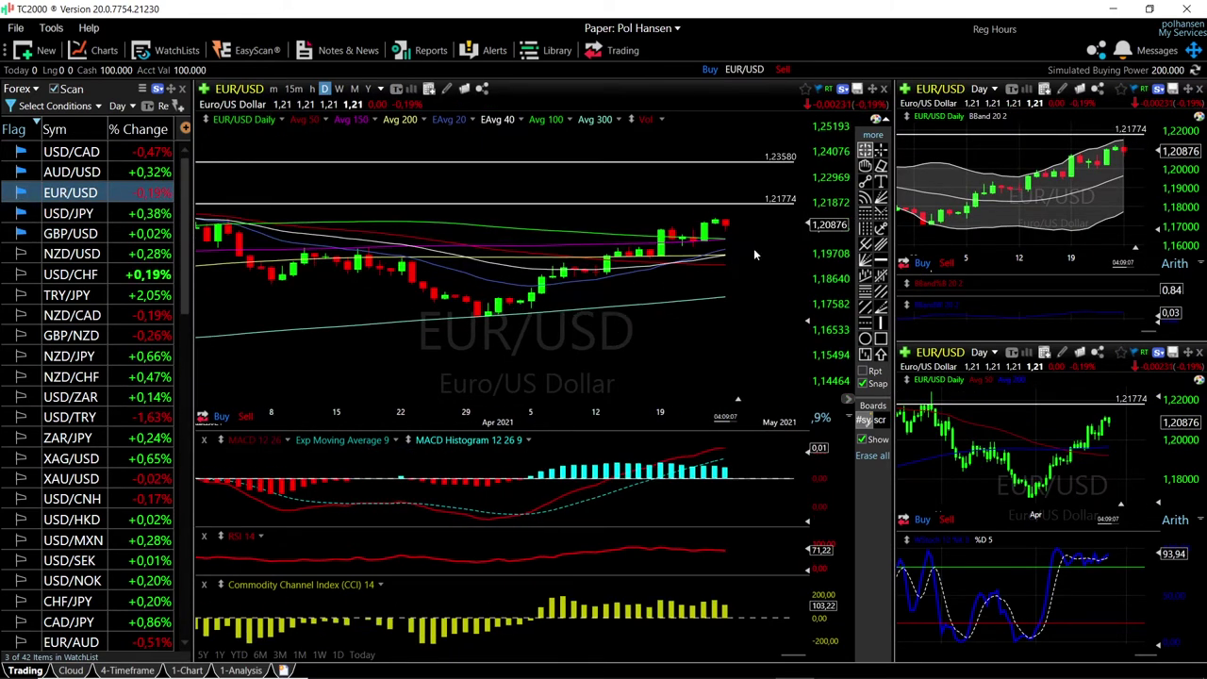
{"action": "left_click", "coordinate": [770, 162]}
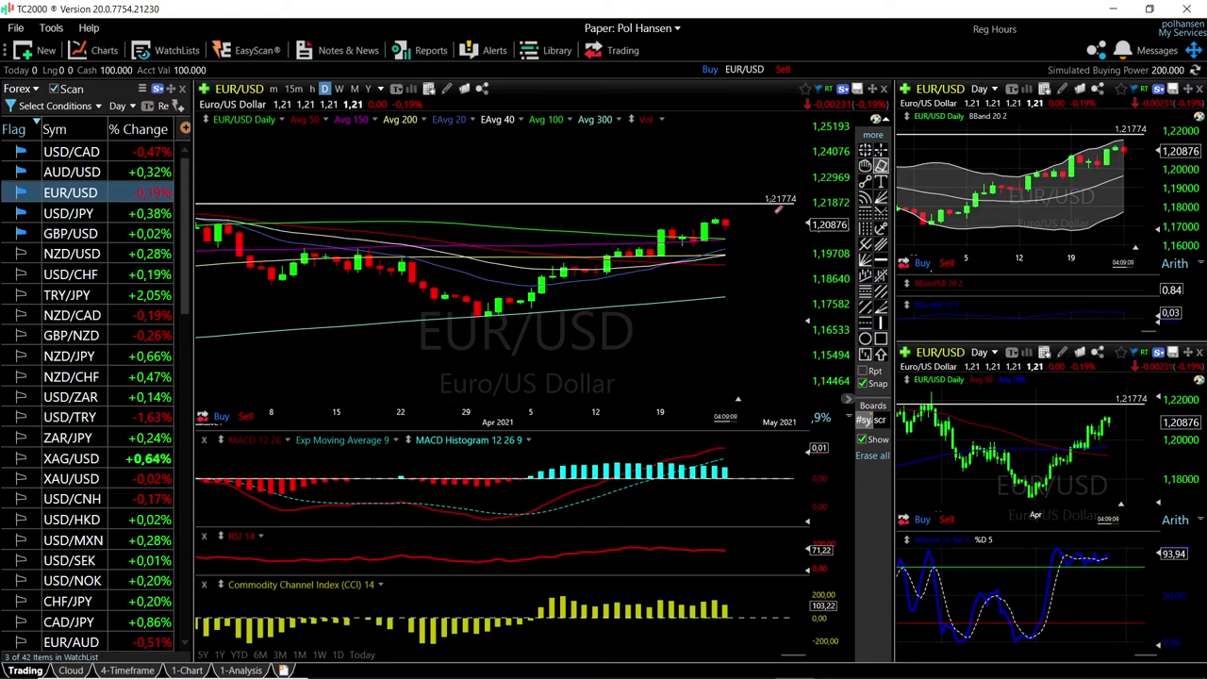
{"action": "left_click", "coordinate": [762, 203]}
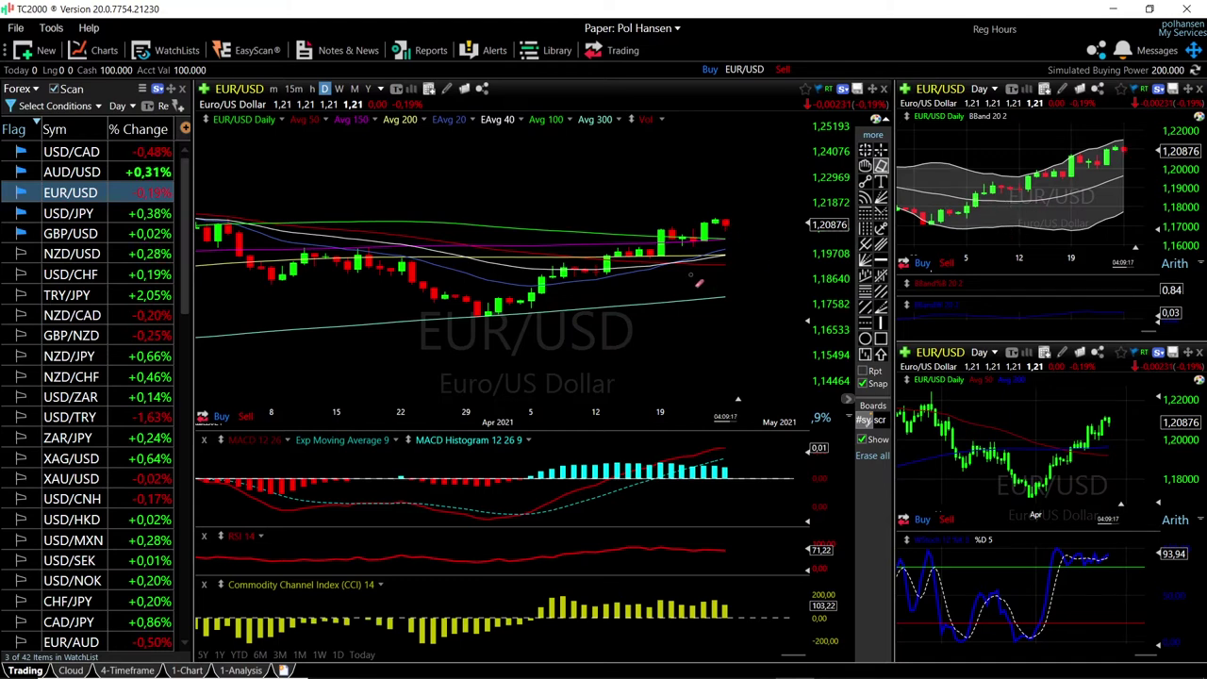
{"action": "key", "text": "Down"}
{"action": "key", "text": "Down"}
{"action": "key", "text": "Down"}
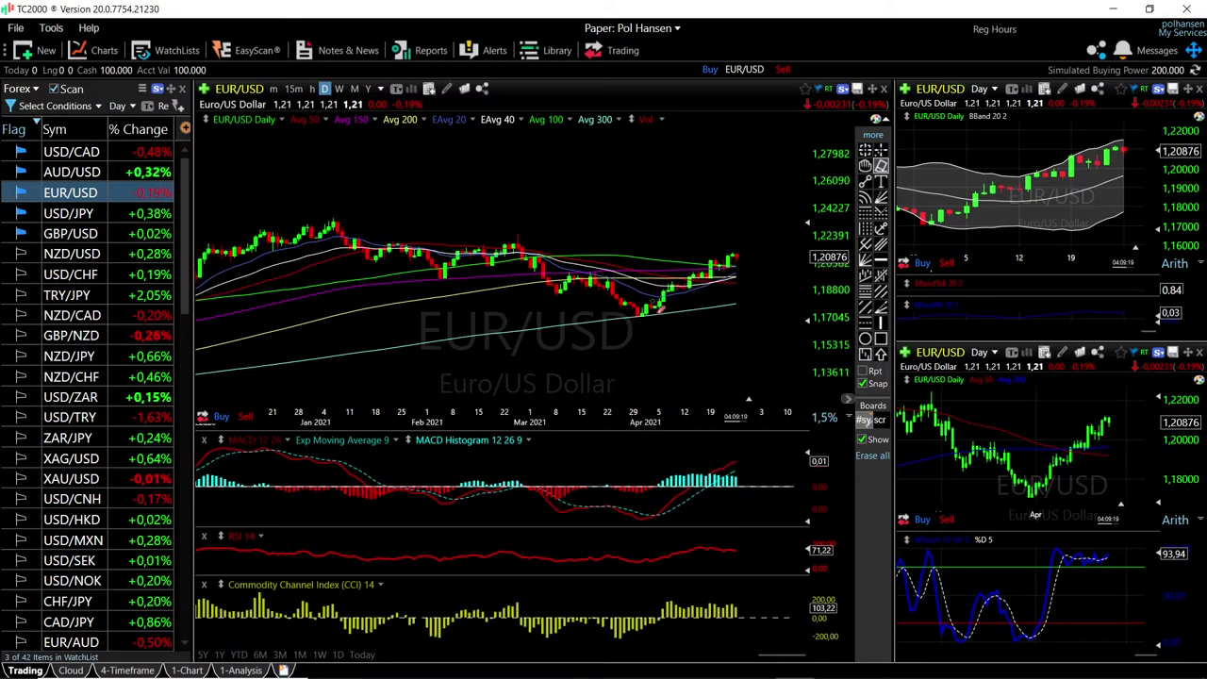
{"action": "left_click", "coordinate": [868, 151]}
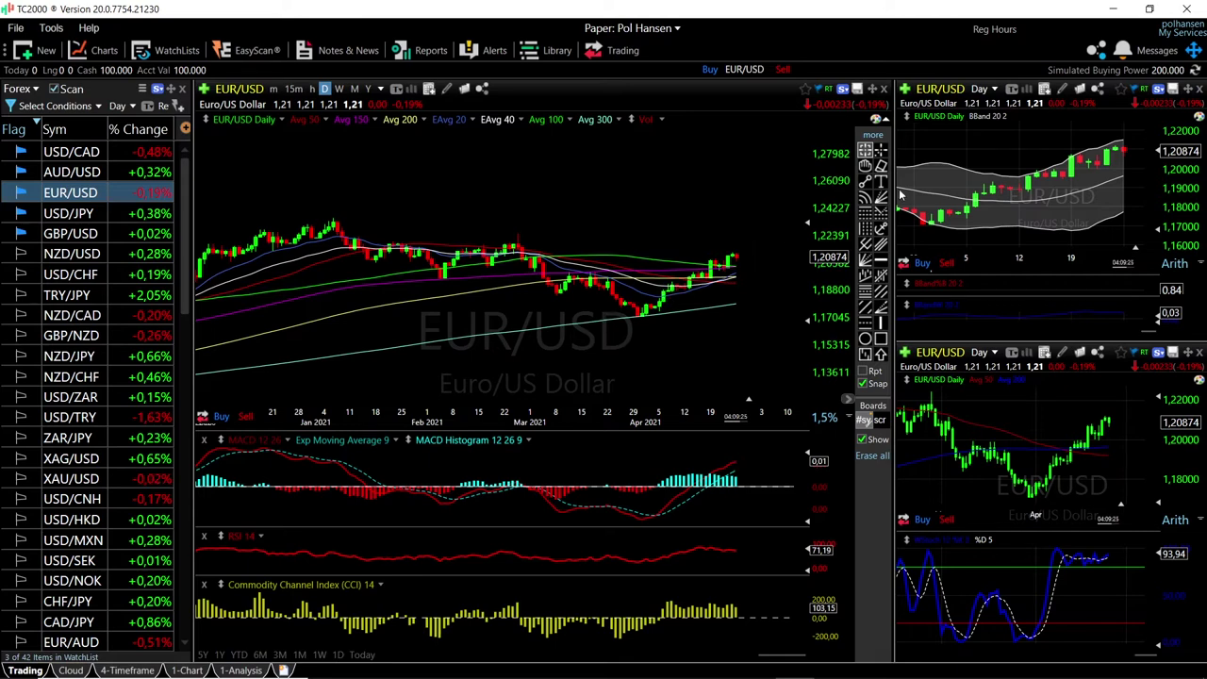
Step: Draw two parallel trendlines along the April lows and highs, forming a rising EUR/USD channel
{"action": "mouse_move", "coordinate": [736, 256]}
{"action": "left_mouse_down"}
{"action": "mouse_move", "coordinate": [604, 327]}
{"action": "mouse_move", "coordinate": [582, 322]}
{"action": "left_mouse_up"}
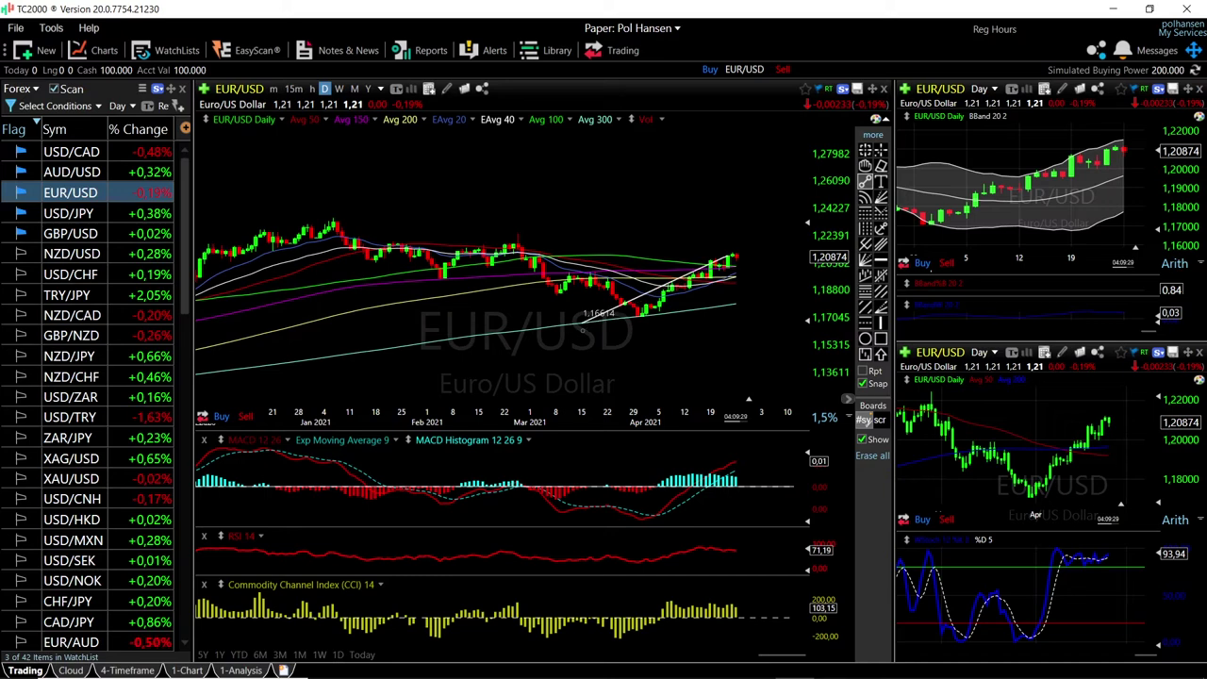
{"action": "left_click_drag", "start_coordinate": [748, 257], "coordinate": [634, 323]}
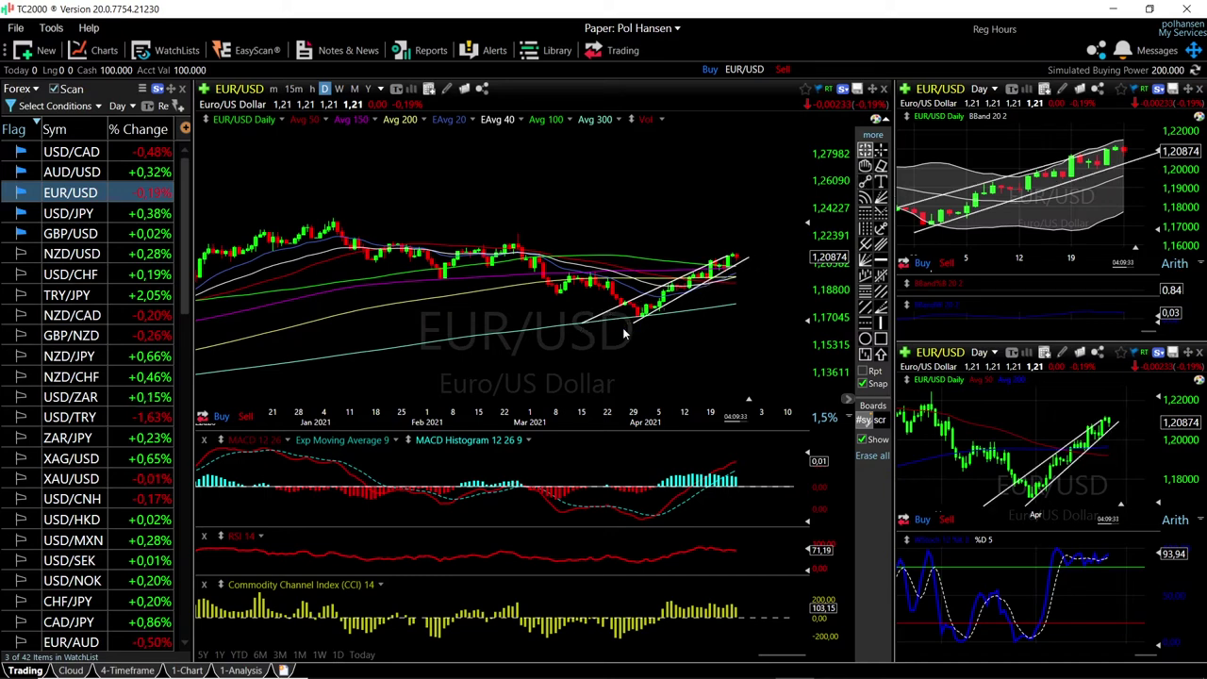
{"action": "mouse_move", "coordinate": [735, 257]}
{"action": "left_mouse_down"}
{"action": "mouse_move", "coordinate": [749, 236]}
{"action": "mouse_move", "coordinate": [741, 249]}
{"action": "left_mouse_up"}
{"action": "left_click_drag", "start_coordinate": [585, 326], "coordinate": [596, 321]}
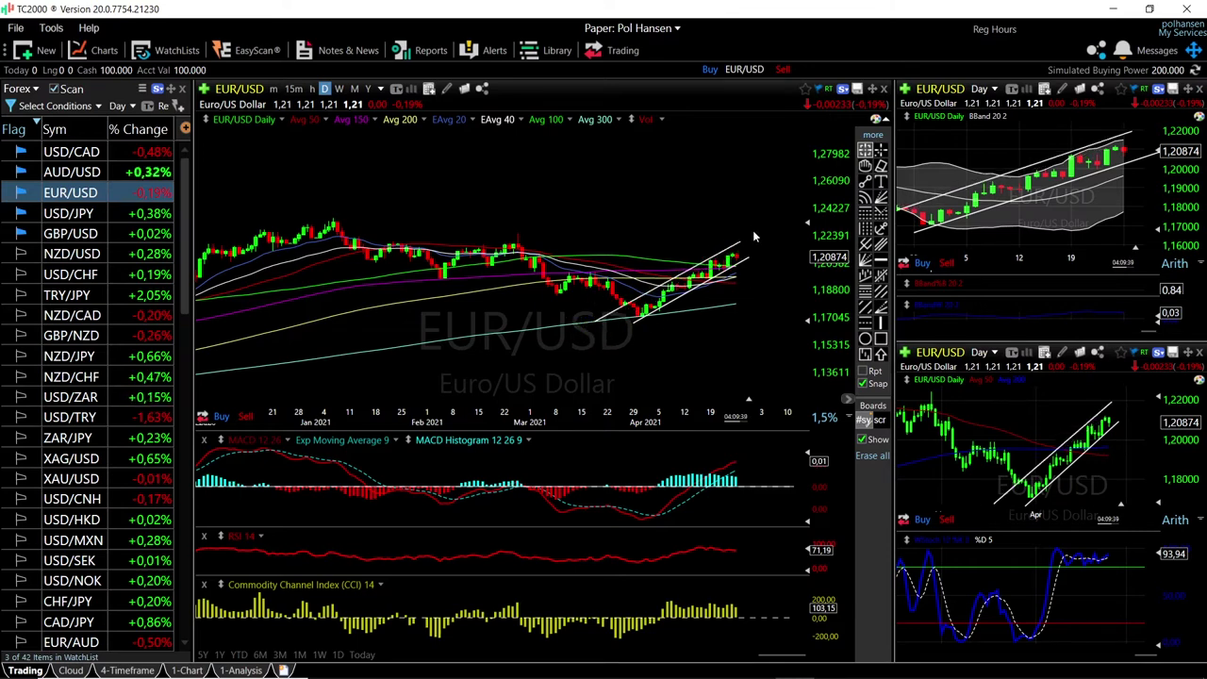
{"action": "scroll", "coordinate": [736, 270], "scroll_direction": "up", "scroll_amount": 2}
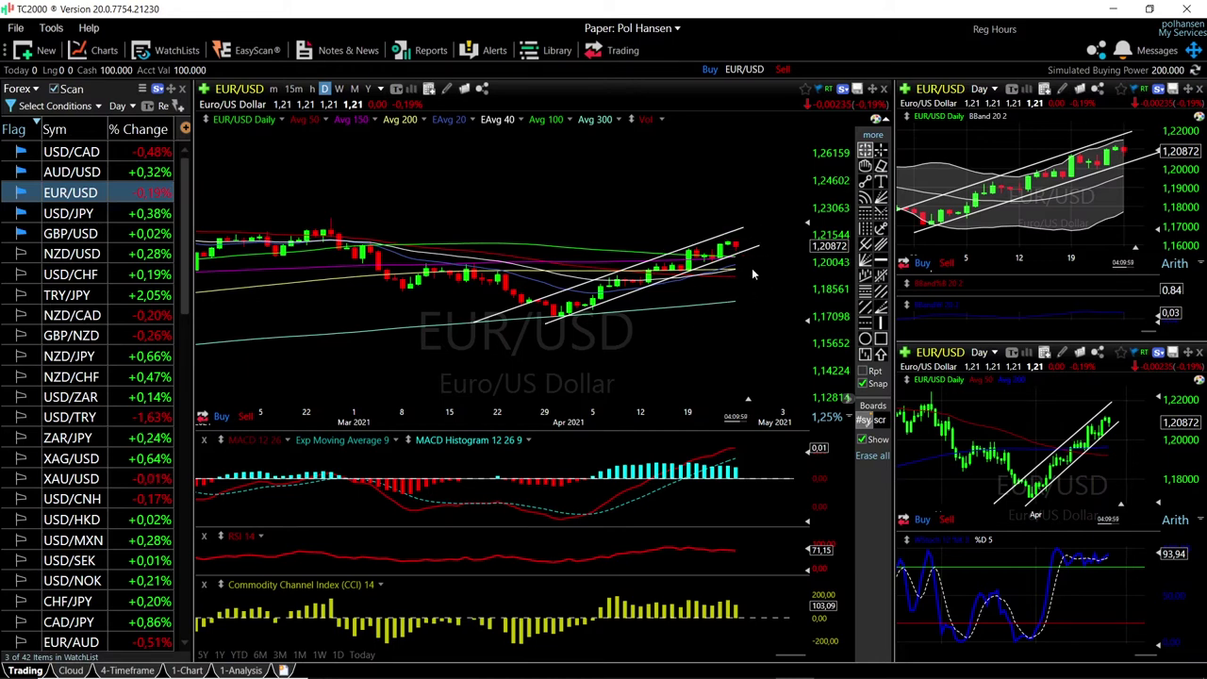
Step: Zoom out and place a horizontal resistance line at 1.21768 on the EUR/USD chart
{"action": "scroll", "coordinate": [747, 269], "scroll_direction": "down", "scroll_amount": 2}
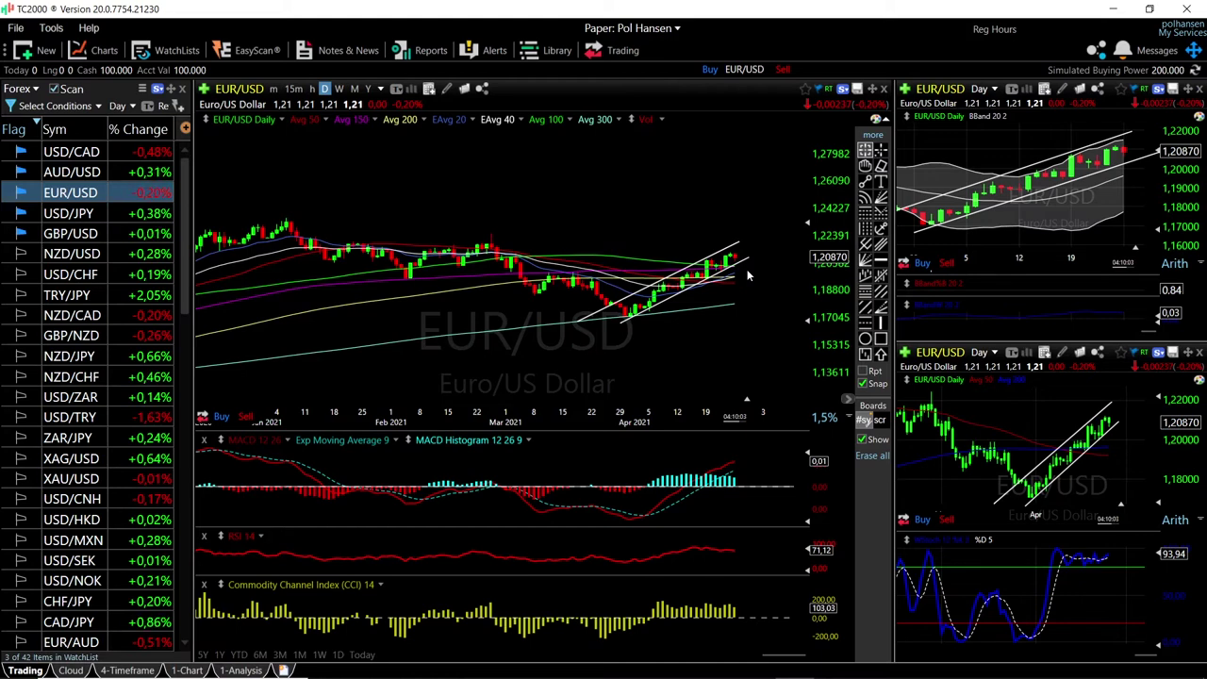
{"action": "scroll", "coordinate": [747, 275], "scroll_direction": "down", "scroll_amount": 2}
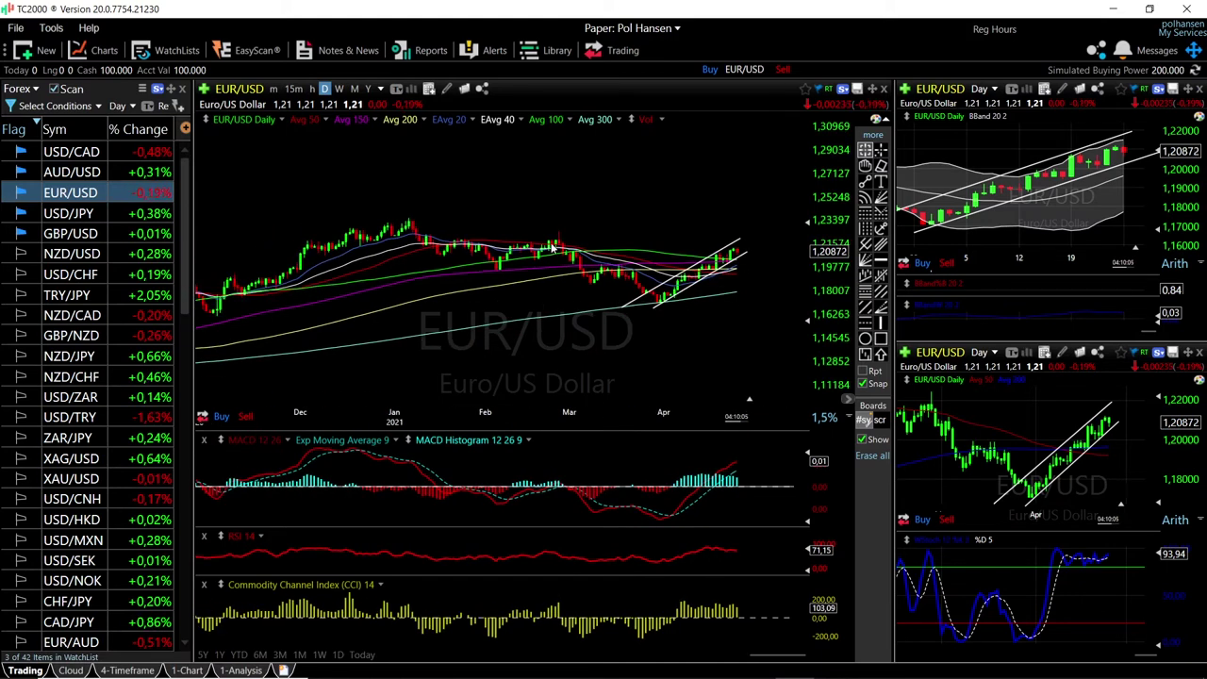
{"action": "left_click", "coordinate": [881, 260]}
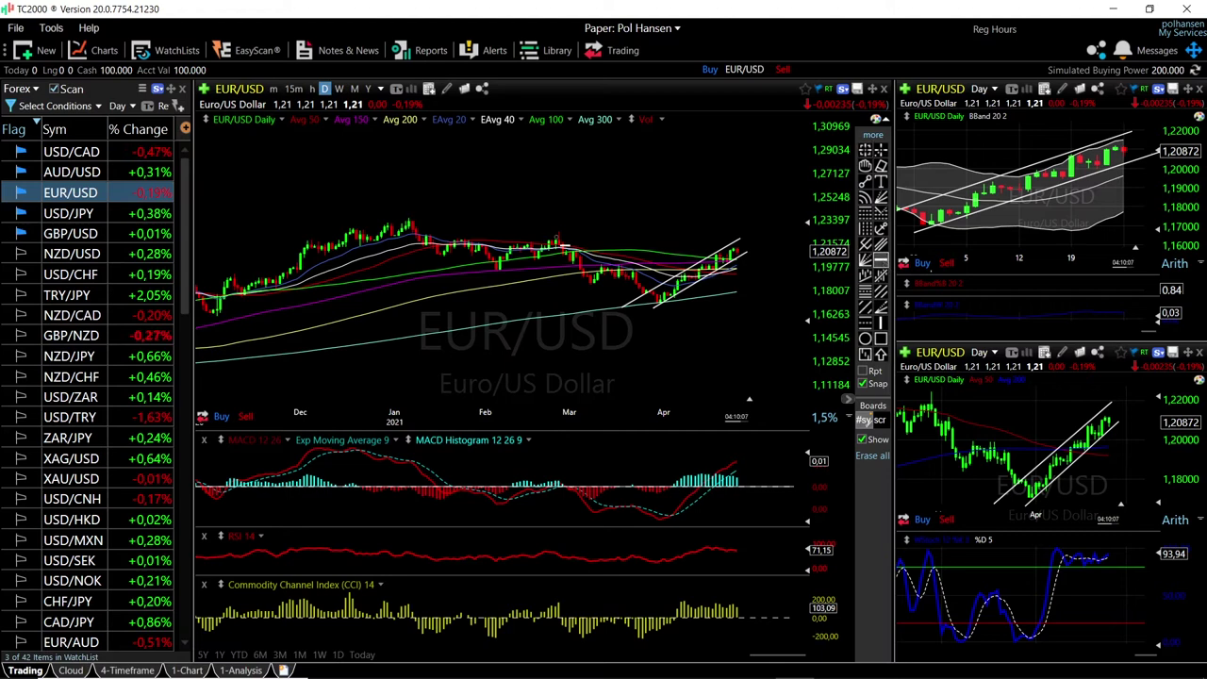
{"action": "left_click", "coordinate": [785, 237]}
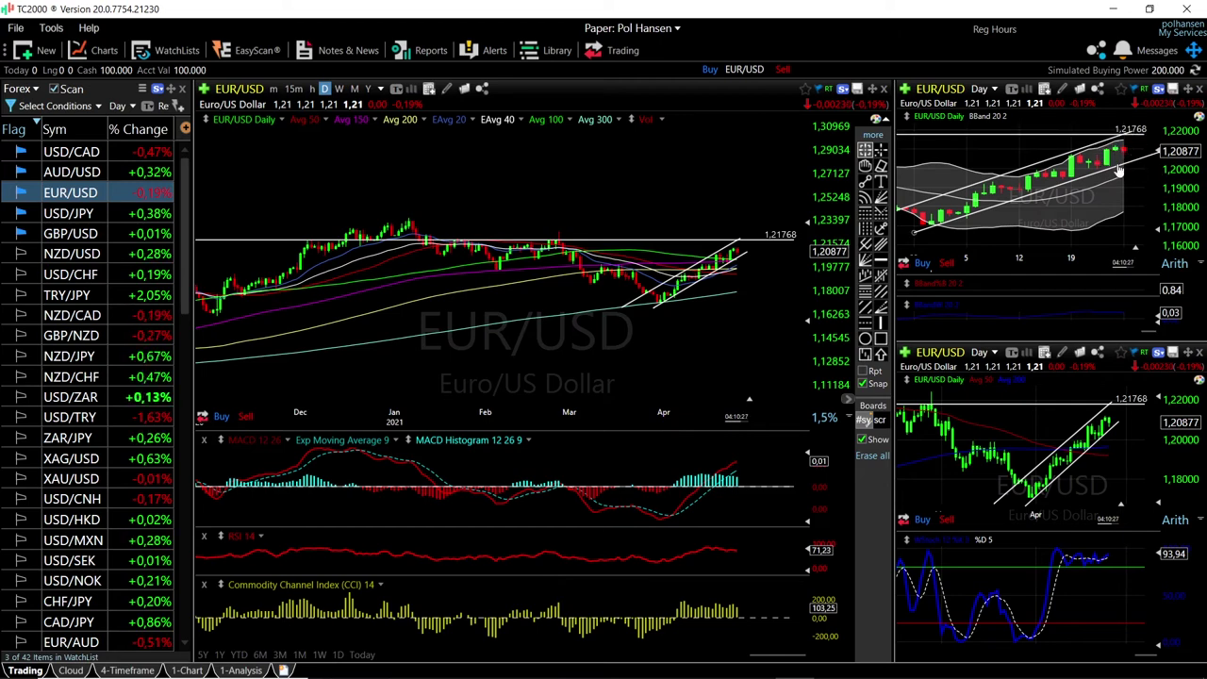
{"action": "mouse_move", "coordinate": [1124, 167]}
Step: Switch all charts to AUD/USD and drag the 0.80072 horizontal line down to 0.78492
{"action": "left_click", "coordinate": [62, 175]}
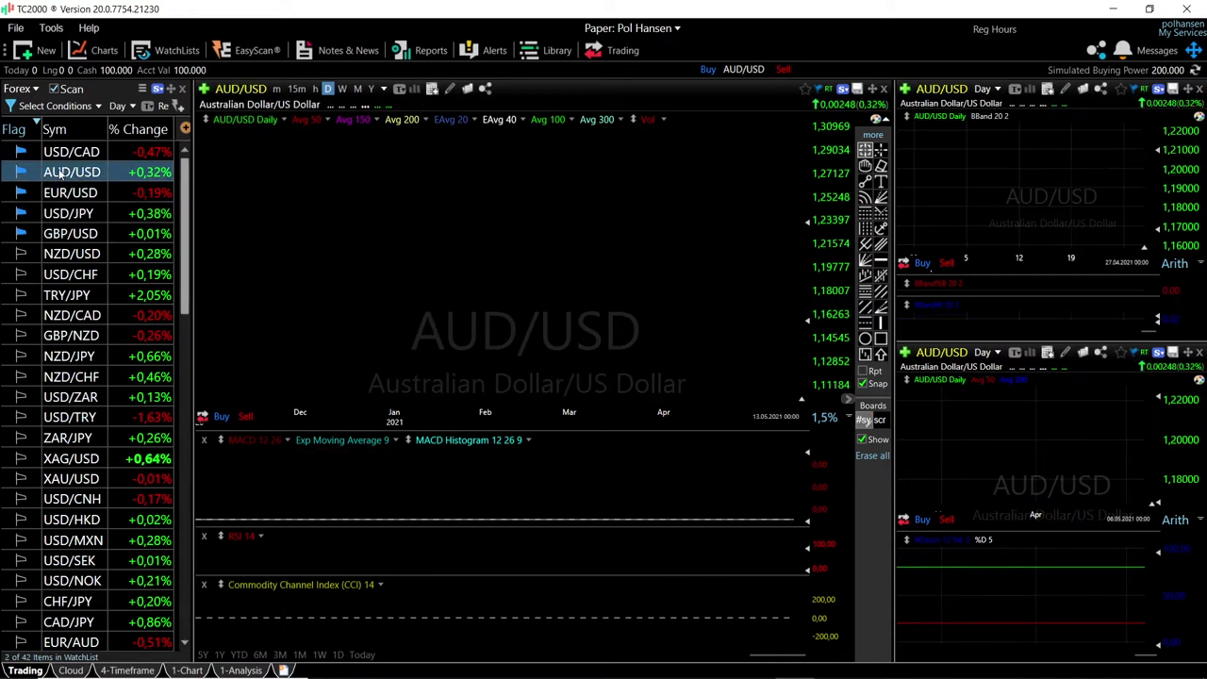
{"action": "scroll", "coordinate": [547, 281], "scroll_direction": "up", "scroll_amount": 5}
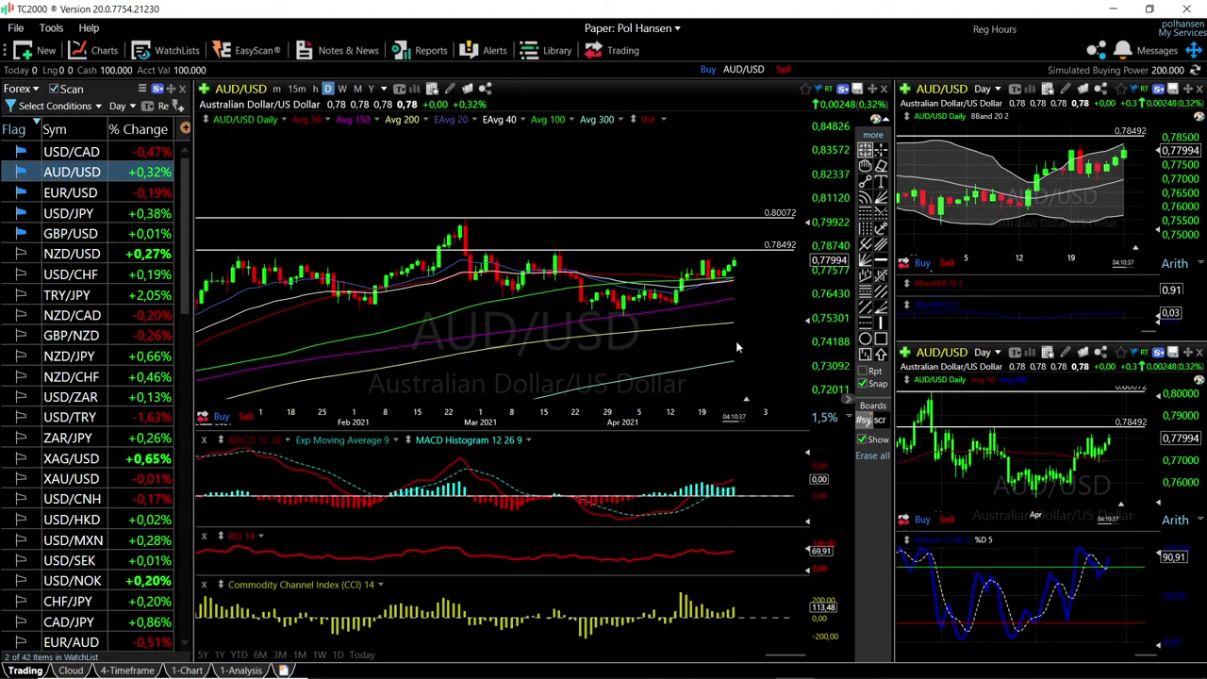
{"action": "scroll", "coordinate": [764, 283], "scroll_direction": "up", "scroll_amount": 2}
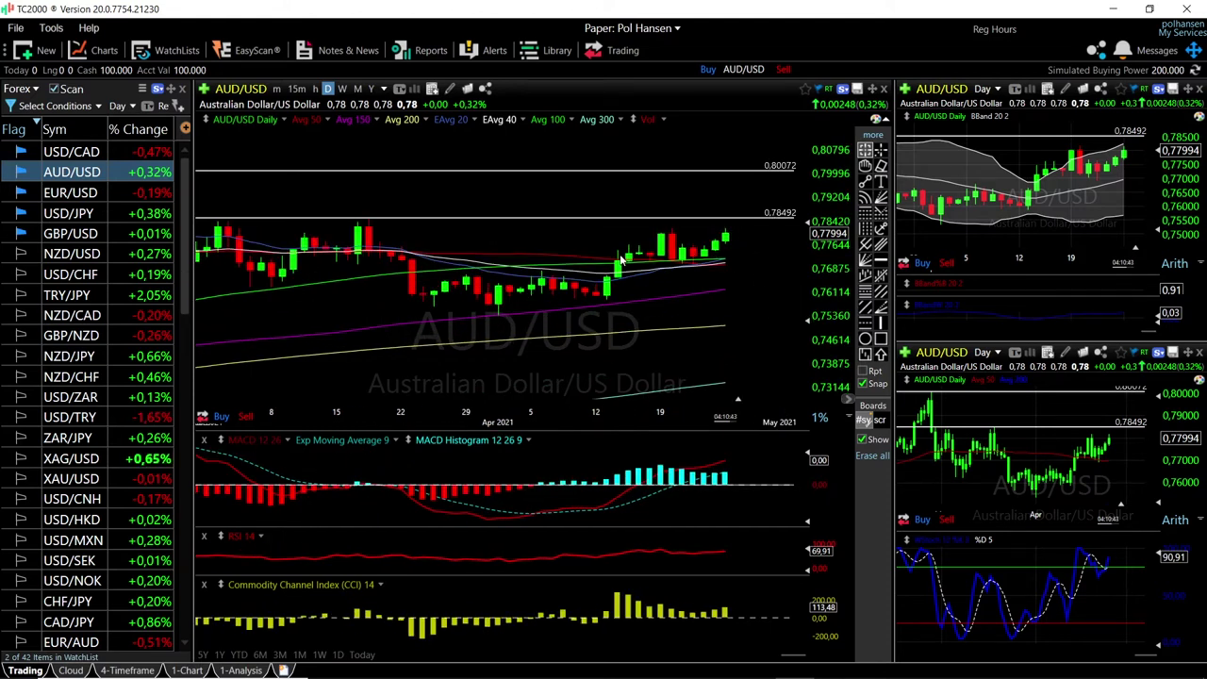
{"action": "scroll", "coordinate": [621, 260], "scroll_direction": "down", "scroll_amount": 1}
{"action": "left_click", "coordinate": [881, 165]}
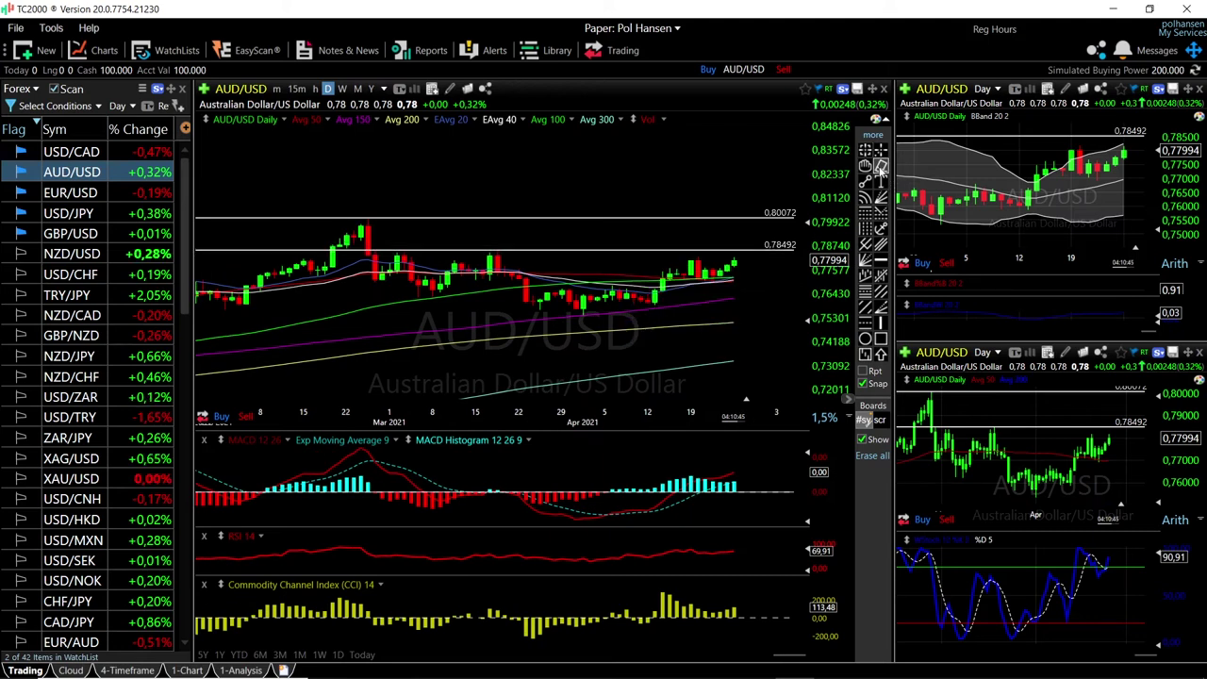
{"action": "left_click_drag", "start_coordinate": [702, 229], "coordinate": [489, 256]}
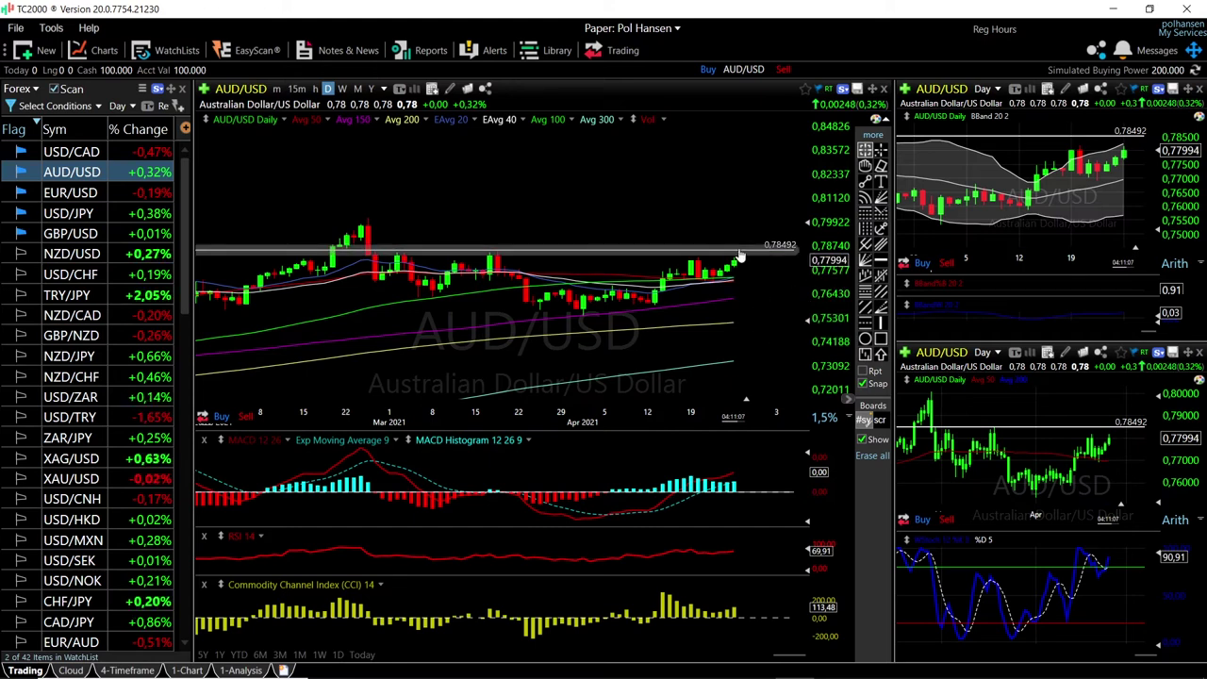
Step: Zoom AUD/USD into early–late April 2021 and read the latest candle at 0.78000, up 0.33%
{"action": "left_click", "coordinate": [369, 217]}
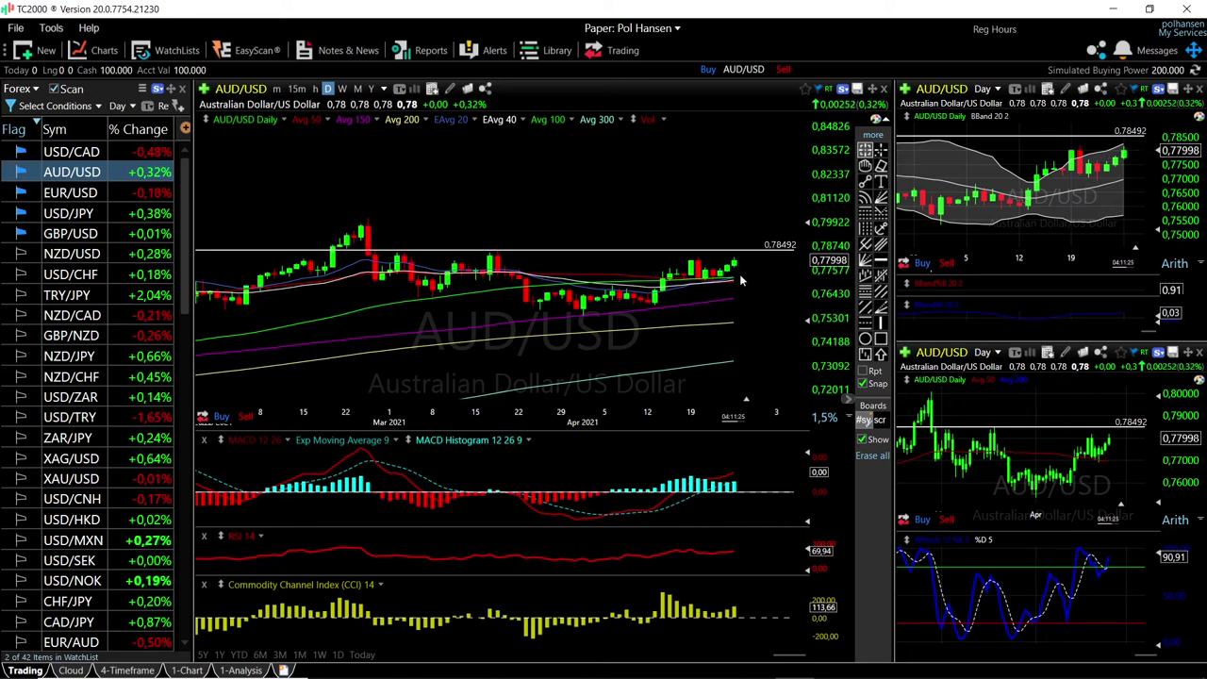
{"action": "scroll", "coordinate": [739, 273], "scroll_direction": "up", "scroll_amount": 5}
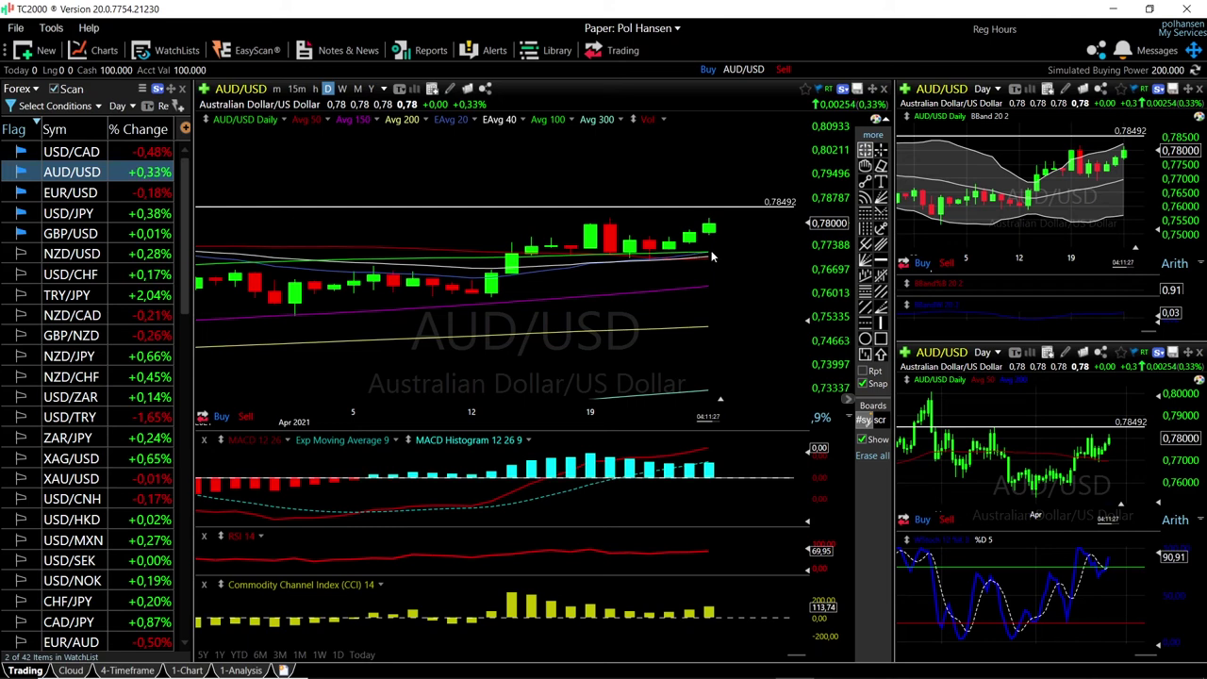
{"action": "left_click", "coordinate": [709, 254]}
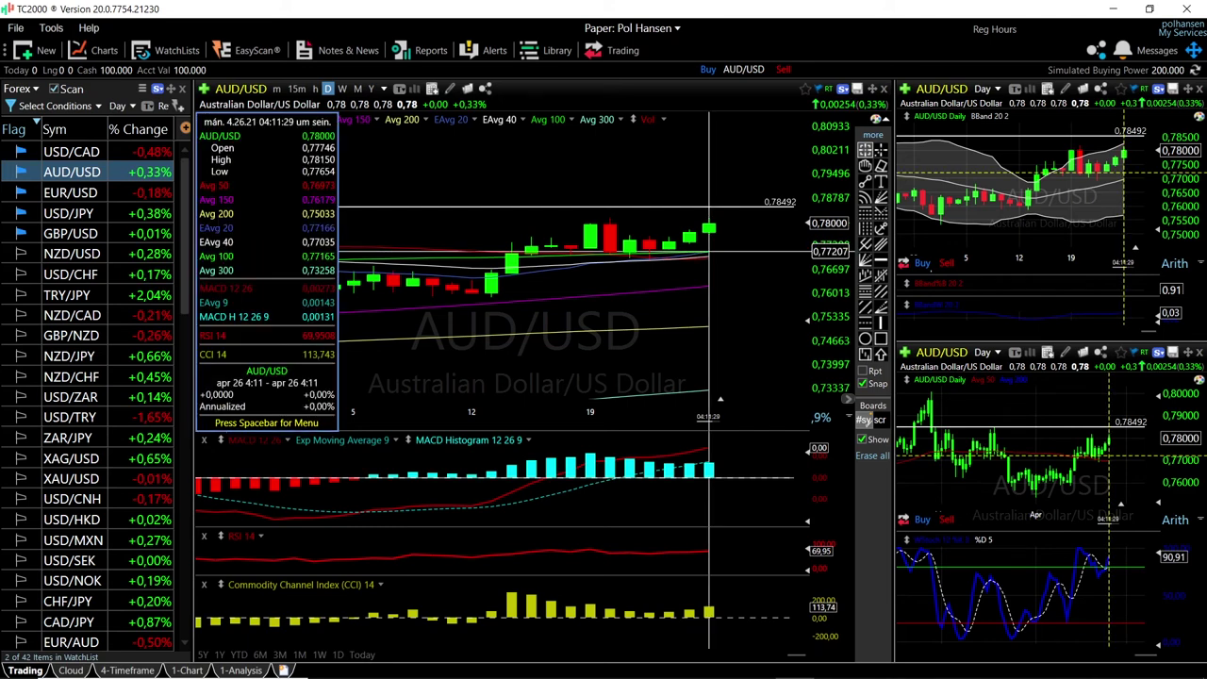